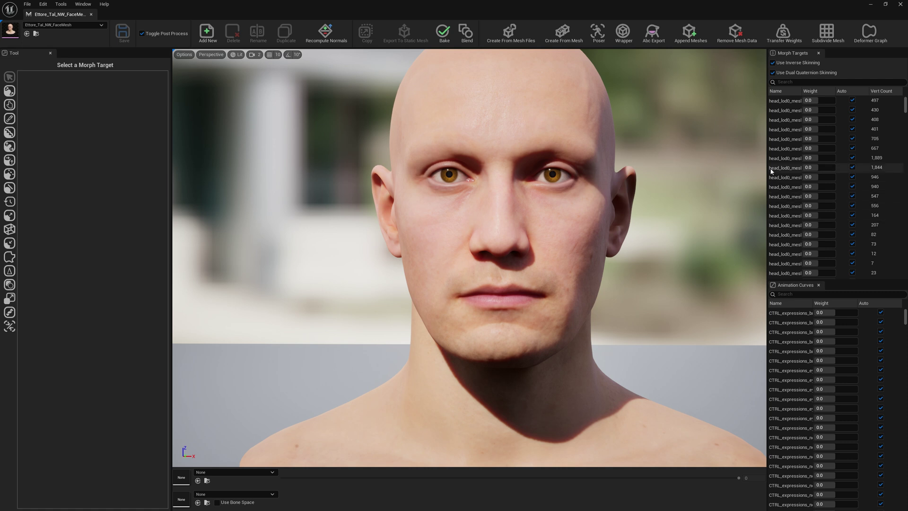
# Widen the morph target and animation curve lists with their Name column, and browse through the head and cartilage morph targets
pyautogui.moveTo(767, 160); pyautogui.dragTo(744, 158)
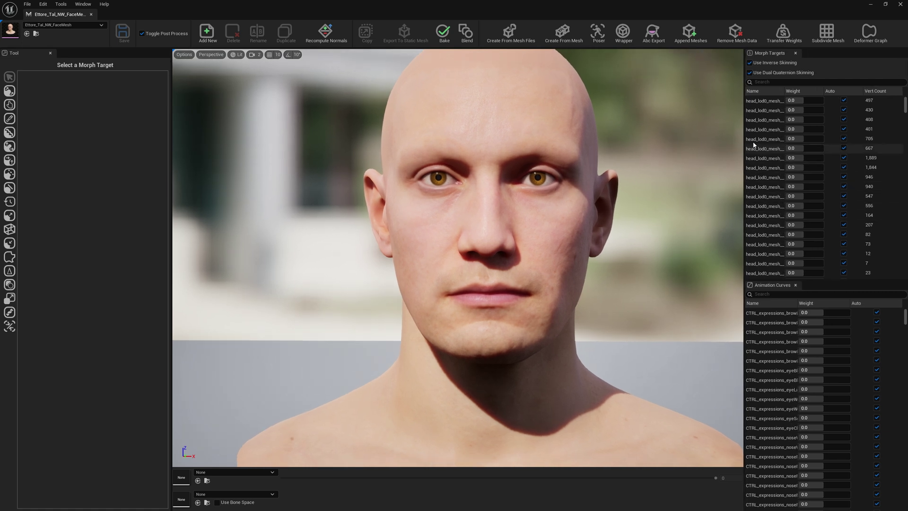
pyautogui.moveTo(784, 91); pyautogui.dragTo(791, 91)
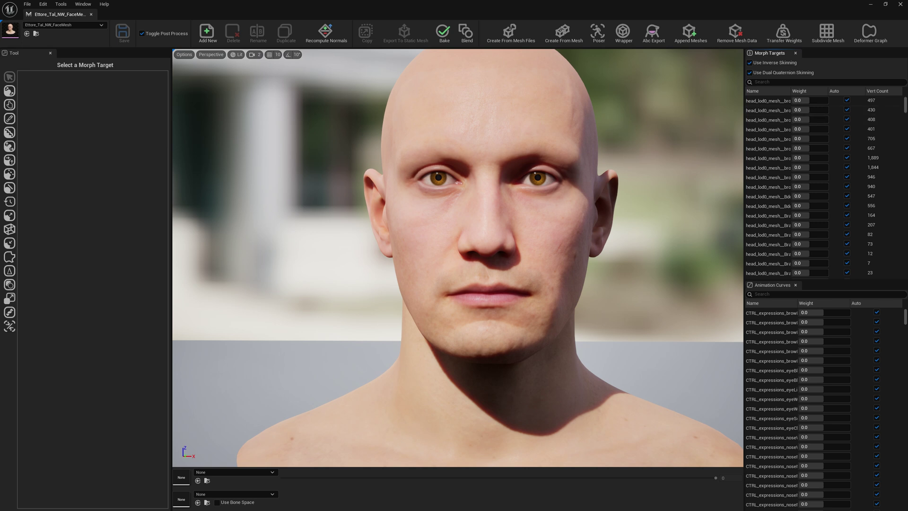
pyautogui.moveTo(905, 106); pyautogui.dragTo(905, 263)
# Filter the animation curves by "corner" and set the CTRL_expressions_mouthCornerPullL and mouthCornerPullR weights to 1.0
pyautogui.click(782, 294)
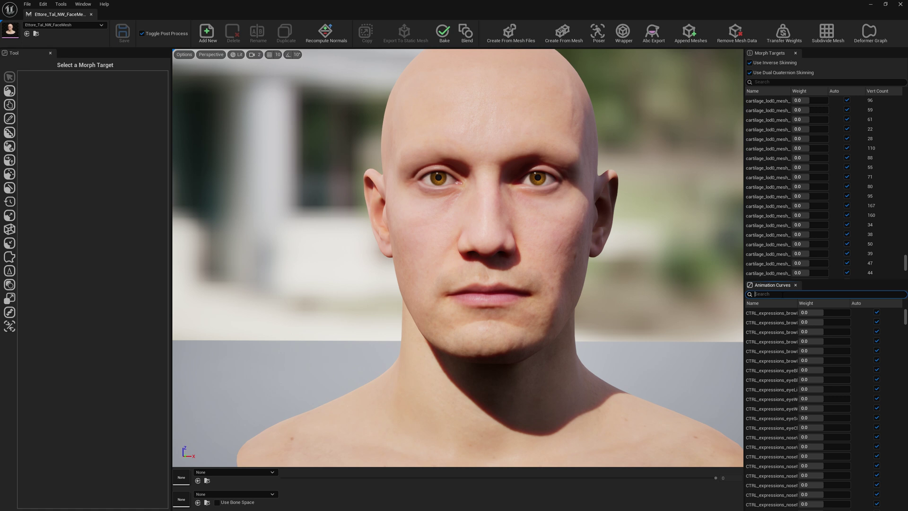
pyautogui.write('corner')
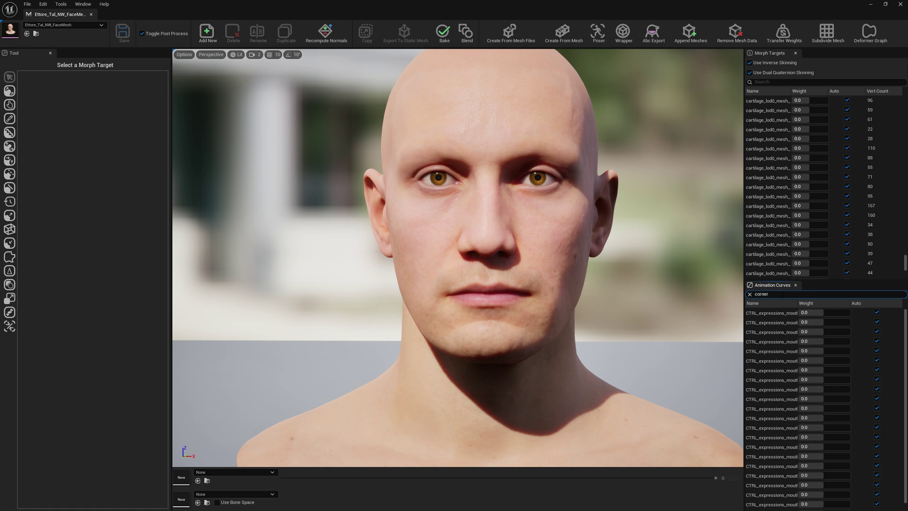
pyautogui.moveTo(797, 303); pyautogui.dragTo(864, 316)
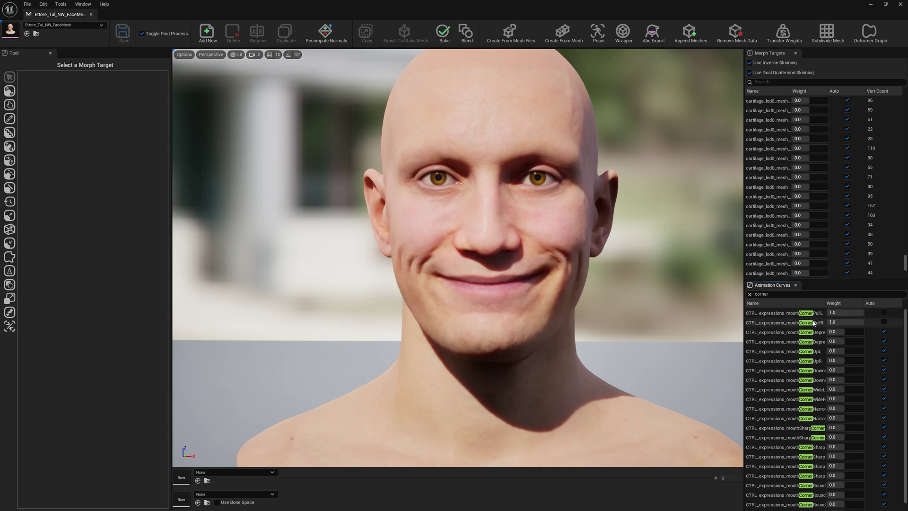
# Export the two mouthCornerPull curves, L and R, to OBJ files with the default export options
pyautogui.click(813, 323)
pyautogui.rightClick(799, 323)
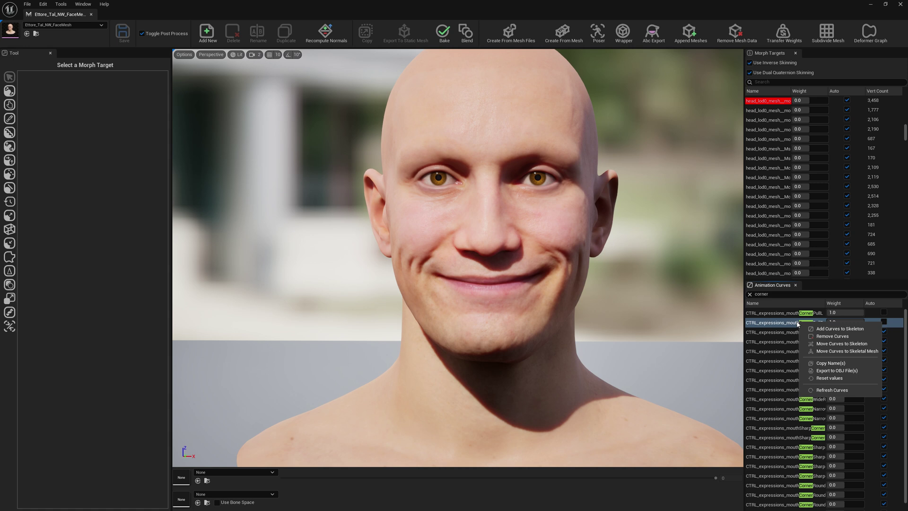
pyautogui.keyDown('shift'); pyautogui.click(795, 314); pyautogui.keyUp('shift')
pyautogui.rightClick(806, 316)
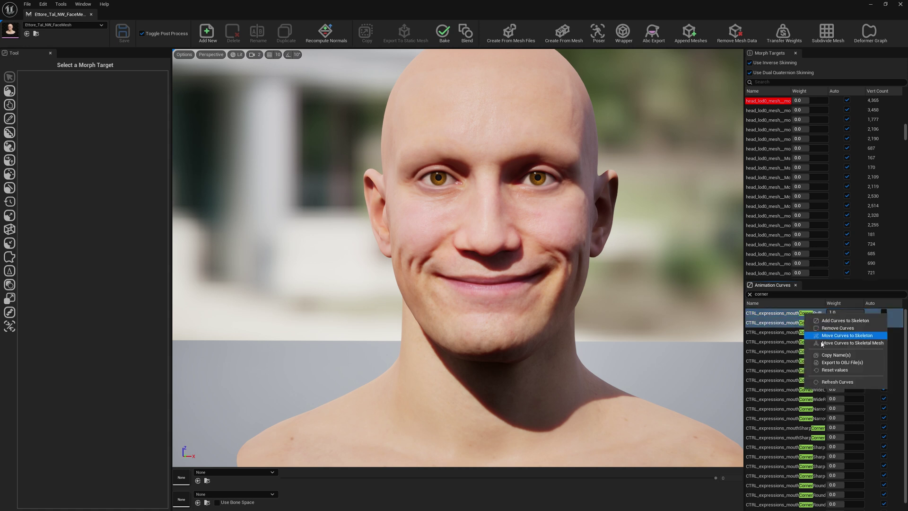
pyautogui.click(828, 363)
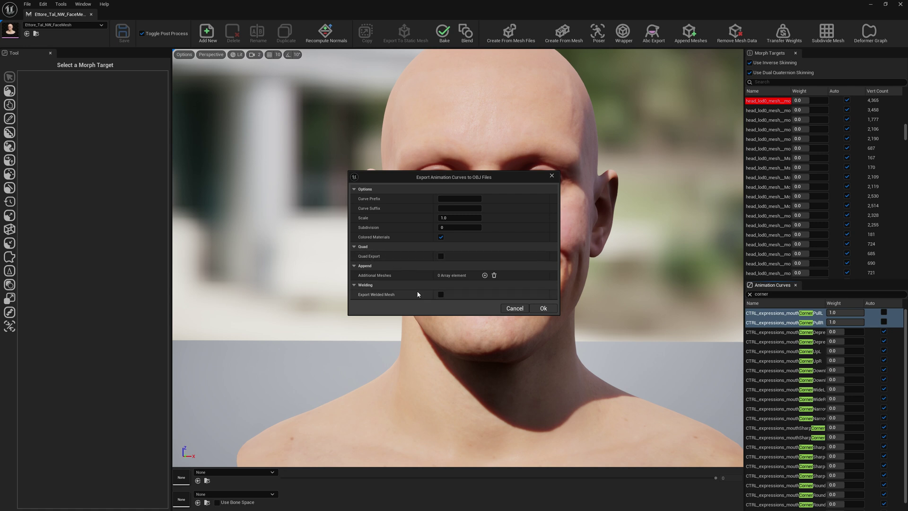
pyautogui.click(543, 308)
# Create a folder named test2 inside D:\PugCustom and use it as the destination for the curve export
pyautogui.click(479, 191)
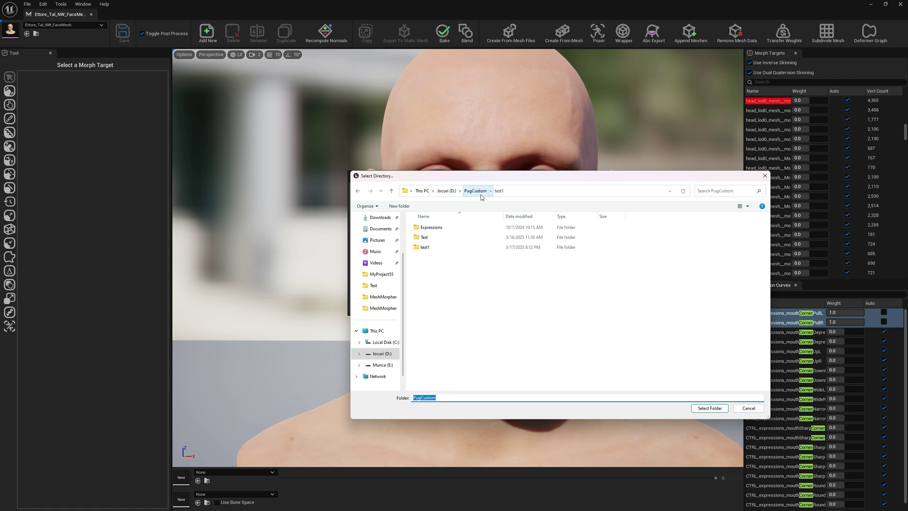
pyautogui.rightClick(463, 287)
pyautogui.moveTo(496, 371)
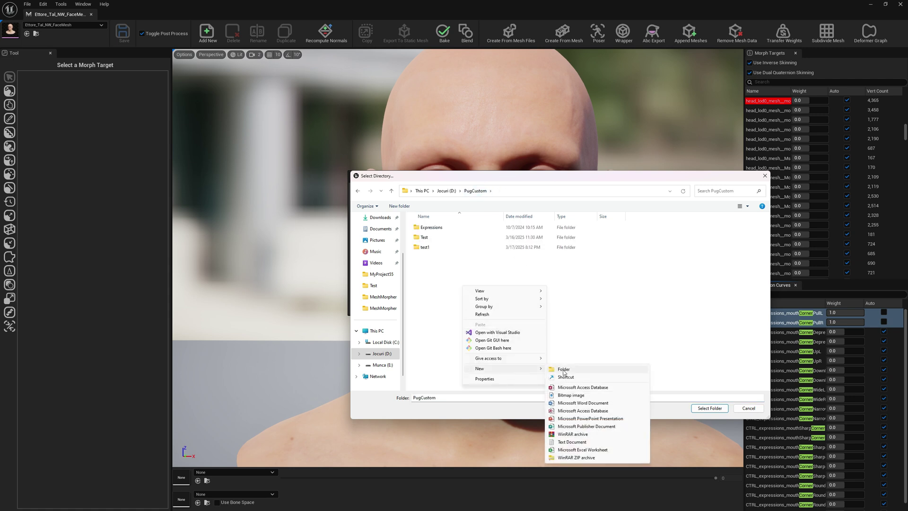
pyautogui.click(565, 370)
pyautogui.write('test2')
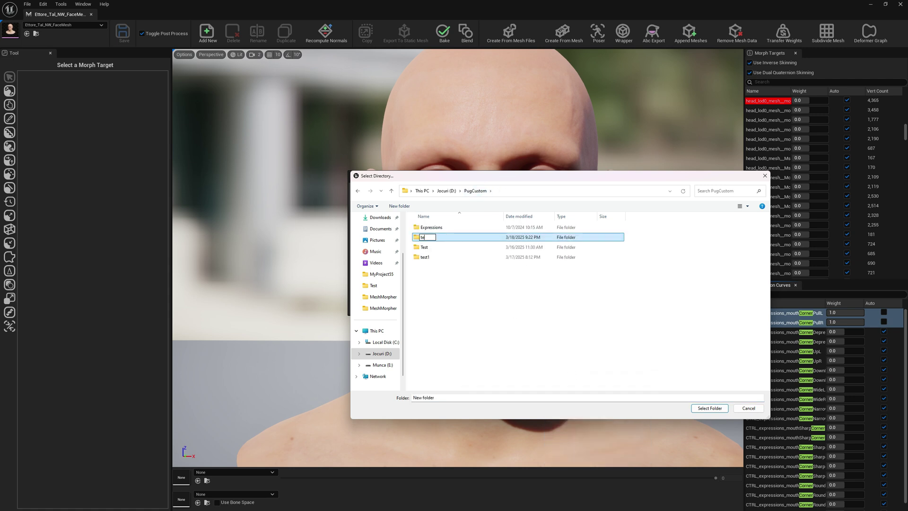
pyautogui.press('Return')
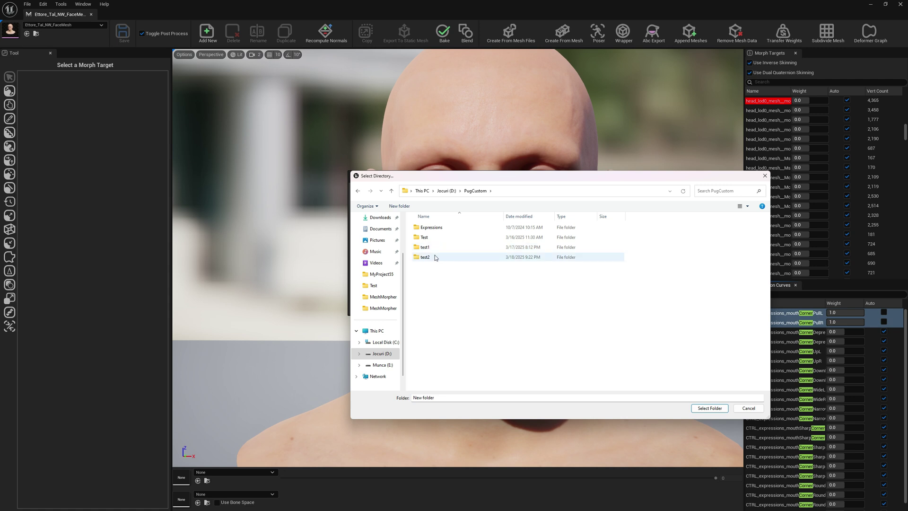
pyautogui.doubleClick(435, 257)
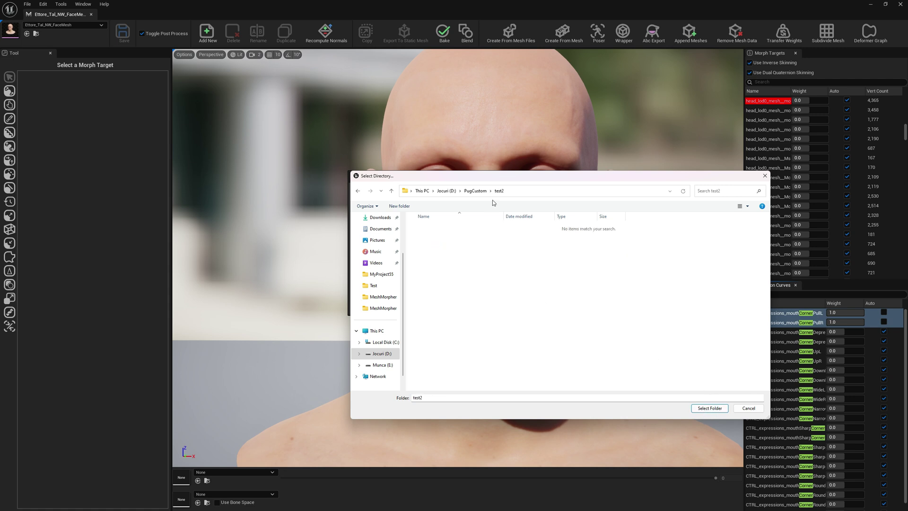
pyautogui.click(712, 408)
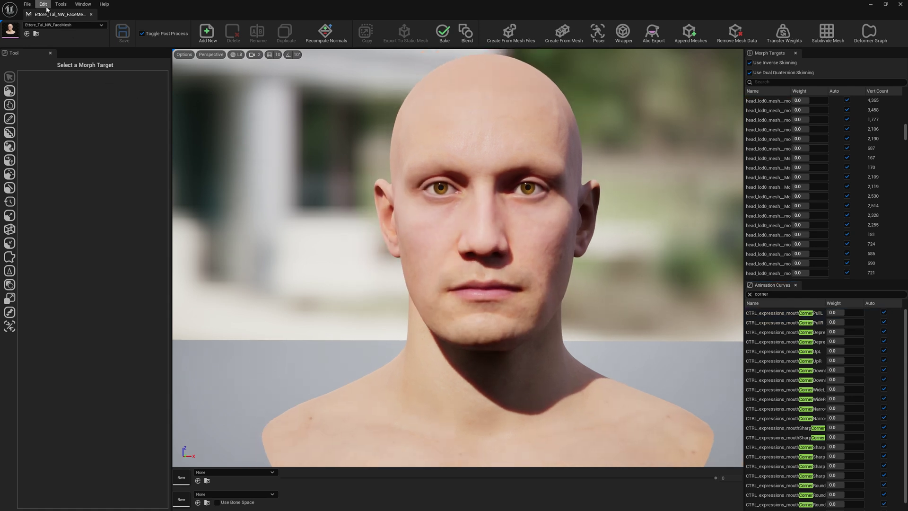
# Export the neutral face mesh to OBJ with default options, saving it as Ettore_Tal_NW_FaceMesh in the PugCustom folder
pyautogui.click(61, 4)
pyautogui.moveTo(101, 134)
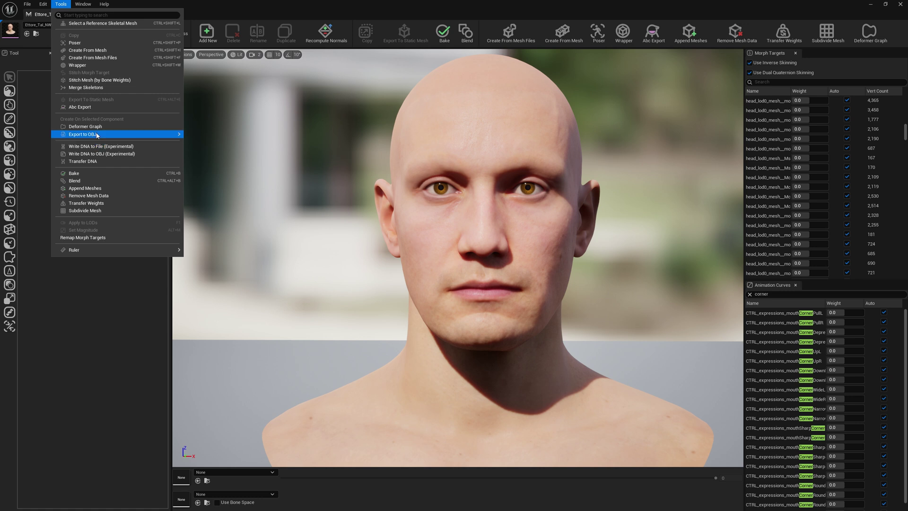
pyautogui.click(238, 138)
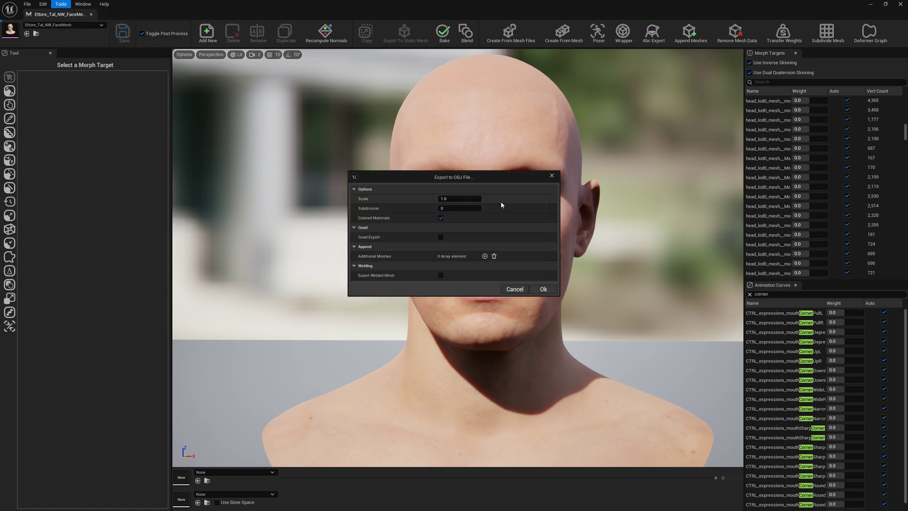
pyautogui.click(544, 289)
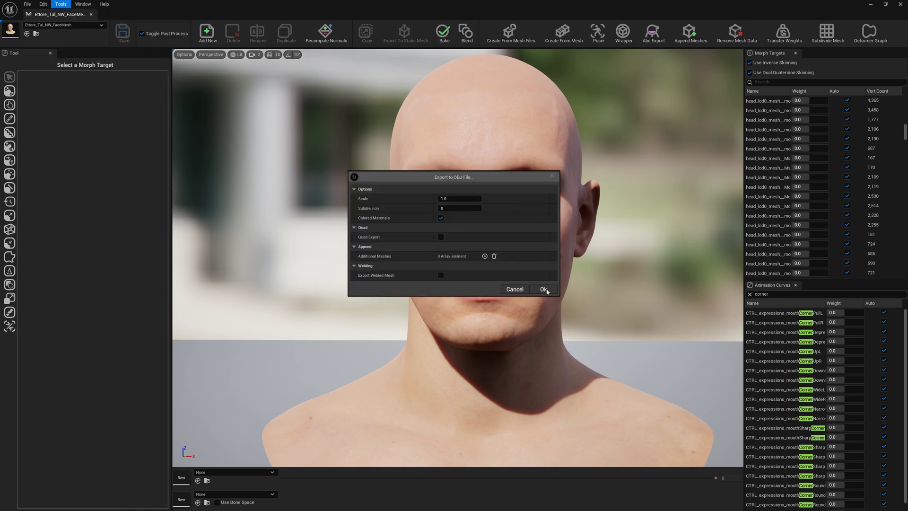
pyautogui.click(476, 191)
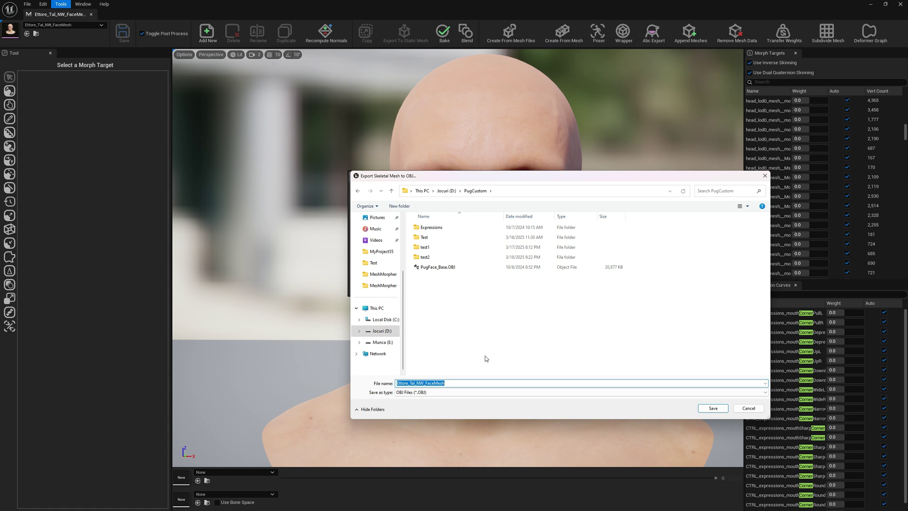
pyautogui.click(713, 409)
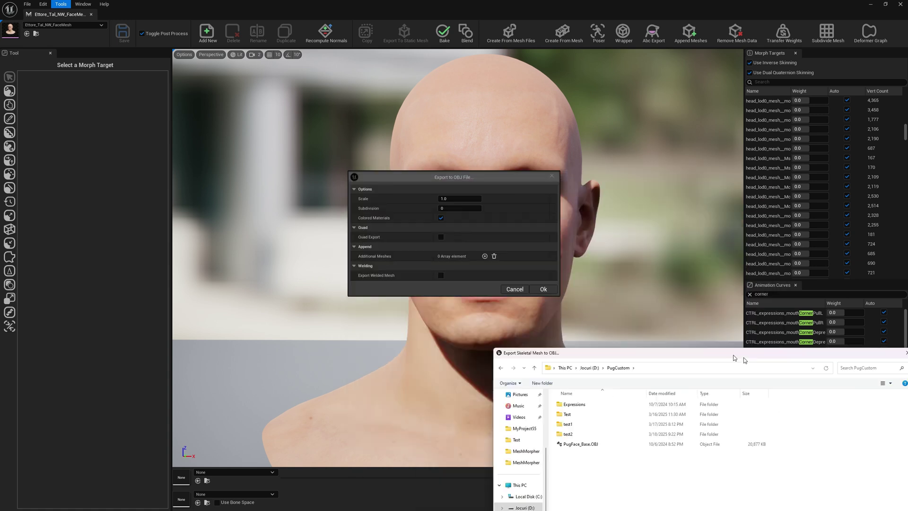
pyautogui.moveTo(512, 285); pyautogui.dragTo(488, 219)
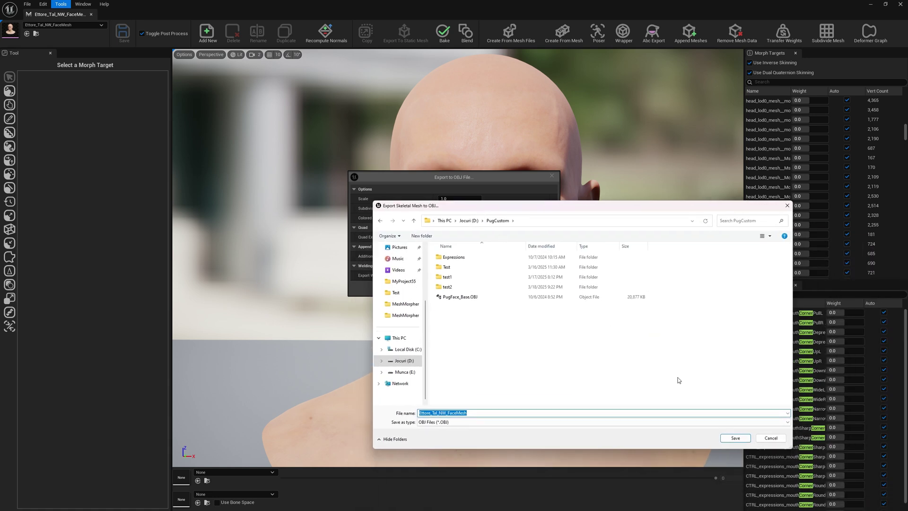
pyautogui.click(754, 452)
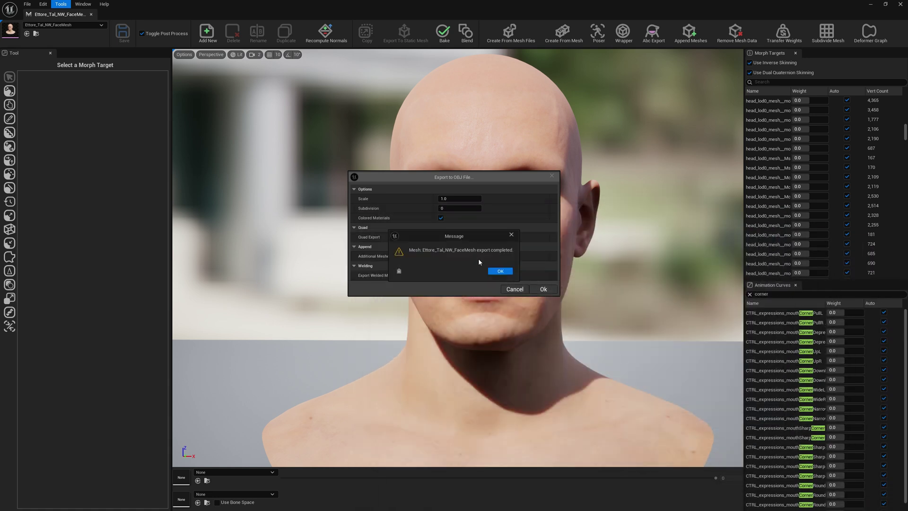
pyautogui.click(500, 271)
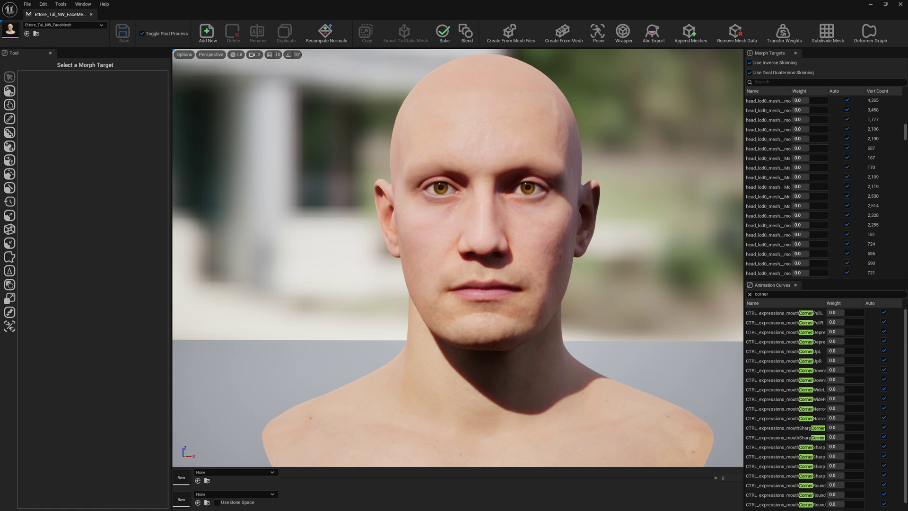
# Switch to Blender and import CTRL_expressions_mouthCornerPullL.OBJ from D:\PugCustom\test2 as a Wavefront OBJ
pyautogui.hotkey('alt', 'Tab')
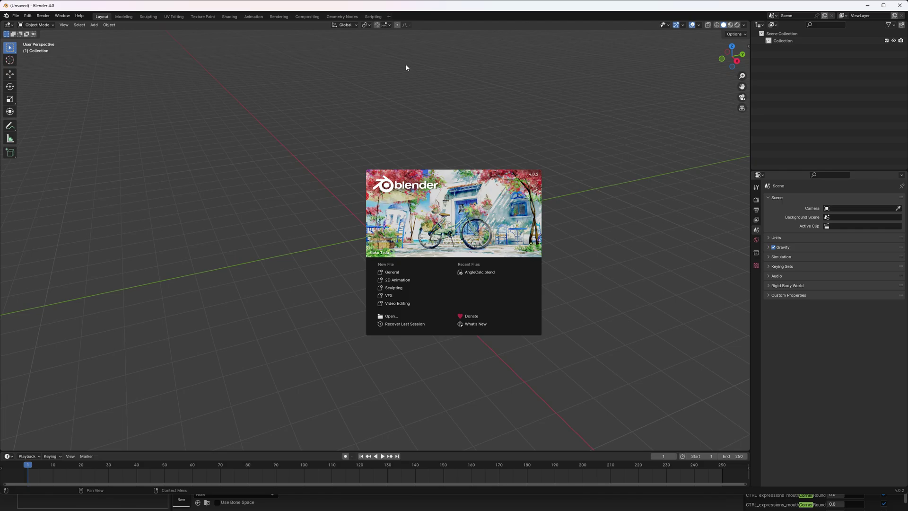
pyautogui.click(528, 129)
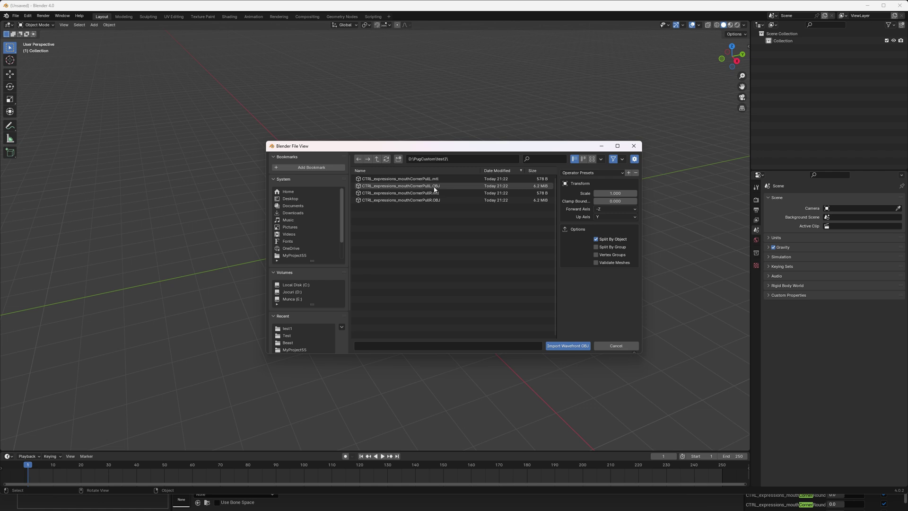
pyautogui.click(429, 187)
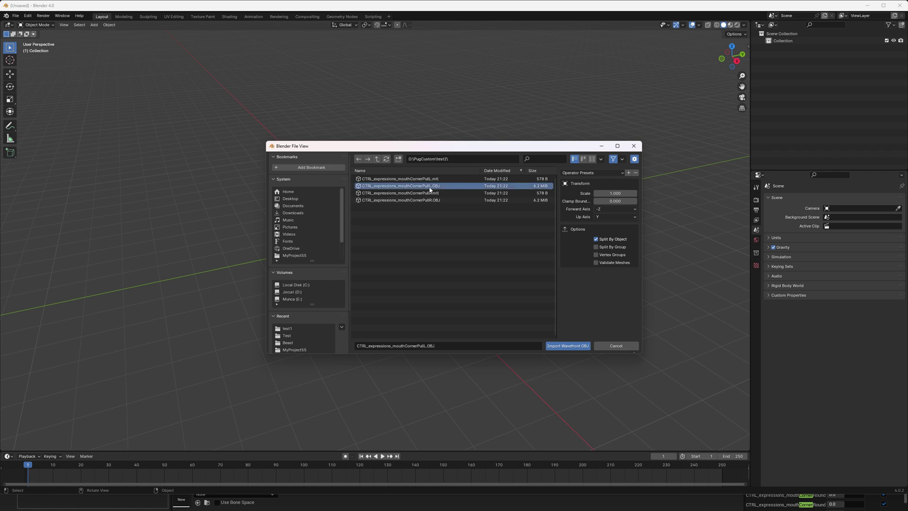
pyautogui.click(571, 346)
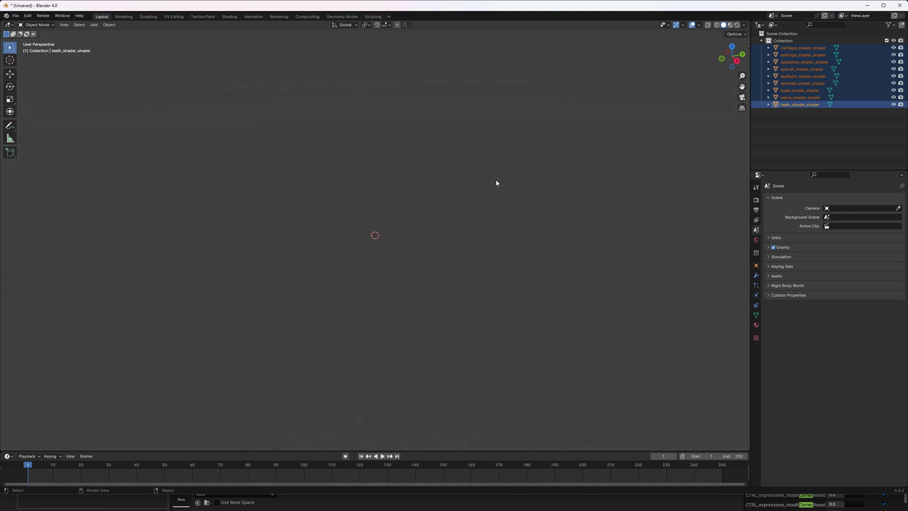
# Select the head_shader_shader mesh, seen from the front, and put it into Sculpt Mode
pyautogui.moveTo(738, 70); pyautogui.dragTo(822, 69)
pyautogui.keyDown('shift'); pyautogui.moveTo(454, 37); pyautogui.dragTo(432, 198, button='middle'); pyautogui.keyUp('shift')
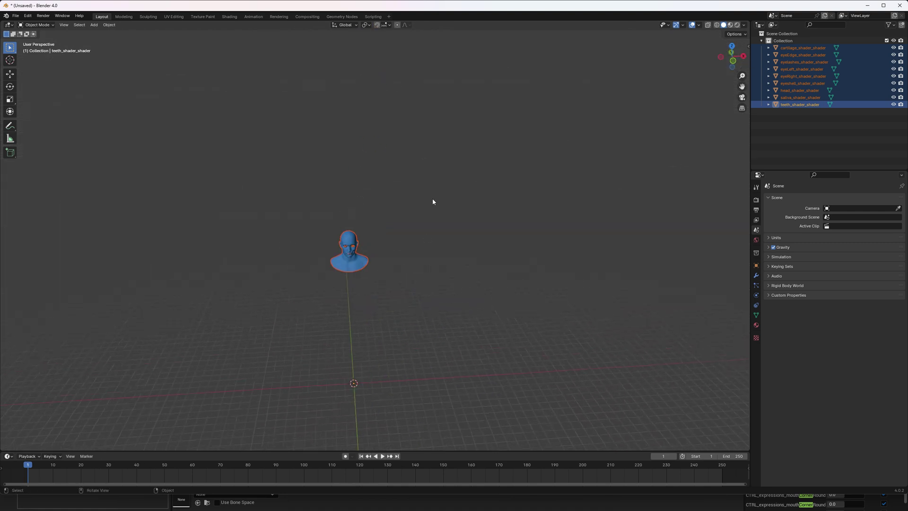
pyautogui.scroll(6, 282, 306)
pyautogui.moveTo(732, 56); pyautogui.dragTo(725, 35)
pyautogui.moveTo(742, 87); pyautogui.dragTo(839, 199)
pyautogui.scroll(4, 189, 194)
pyautogui.click(800, 90)
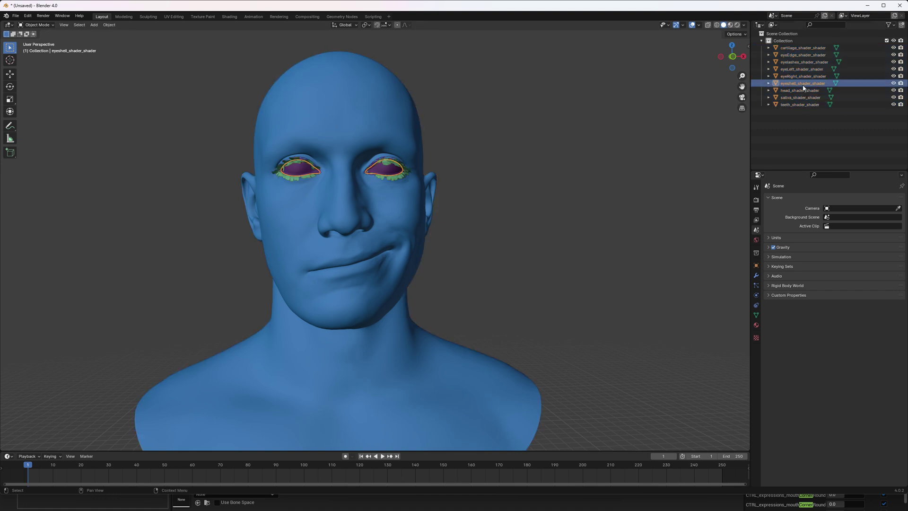
pyautogui.click(36, 25)
pyautogui.click(38, 49)
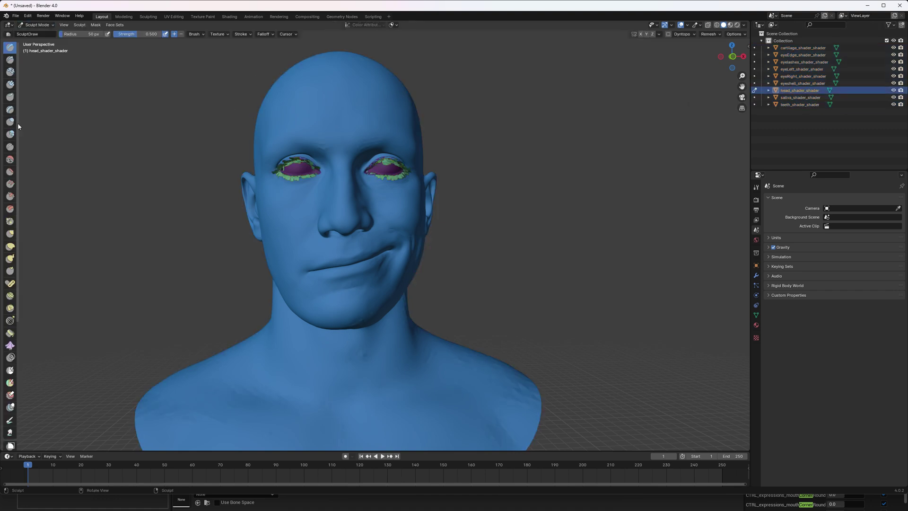
# With the Grab brush at a 159 px radius, pull the raised mouth corner outward and up toward the ear
pyautogui.click(8, 238)
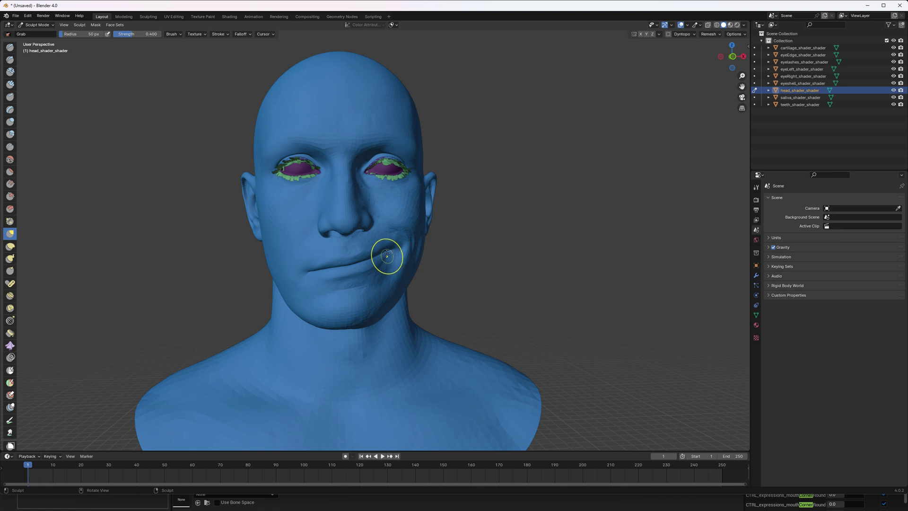
pyautogui.moveTo(63, 34); pyautogui.dragTo(73, 34)
pyautogui.moveTo(390, 261)
pyautogui.mouseDown()
pyautogui.moveTo(429, 206)
pyautogui.moveTo(422, 265)
pyautogui.moveTo(416, 245)
pyautogui.mouseUp()
pyautogui.moveTo(416, 244); pyautogui.dragTo(421, 208)
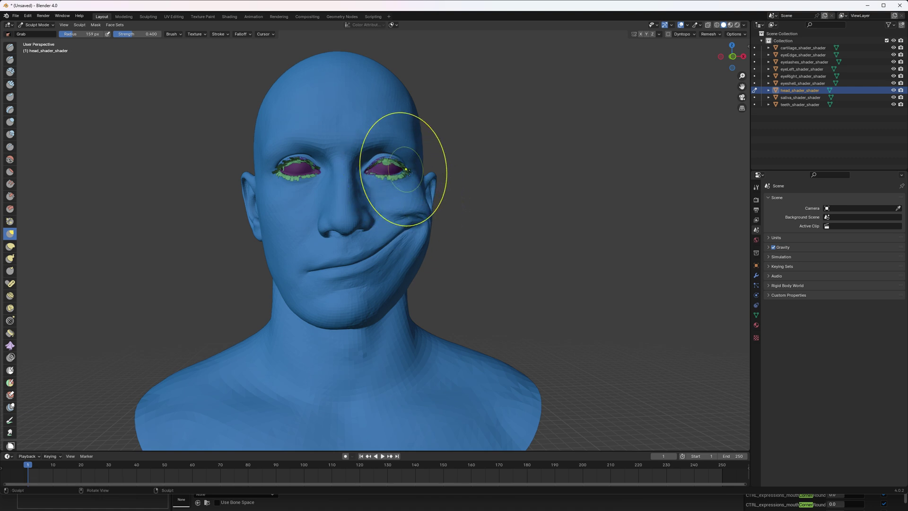
pyautogui.rightClick(420, 219)
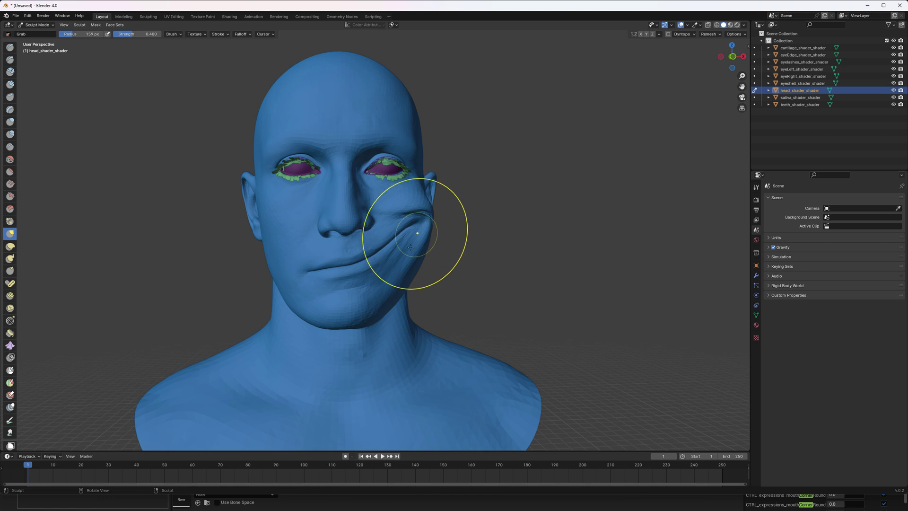
pyautogui.keyDown('shift'); pyautogui.moveTo(409, 248); pyautogui.dragTo(417, 244); pyautogui.keyUp('shift')
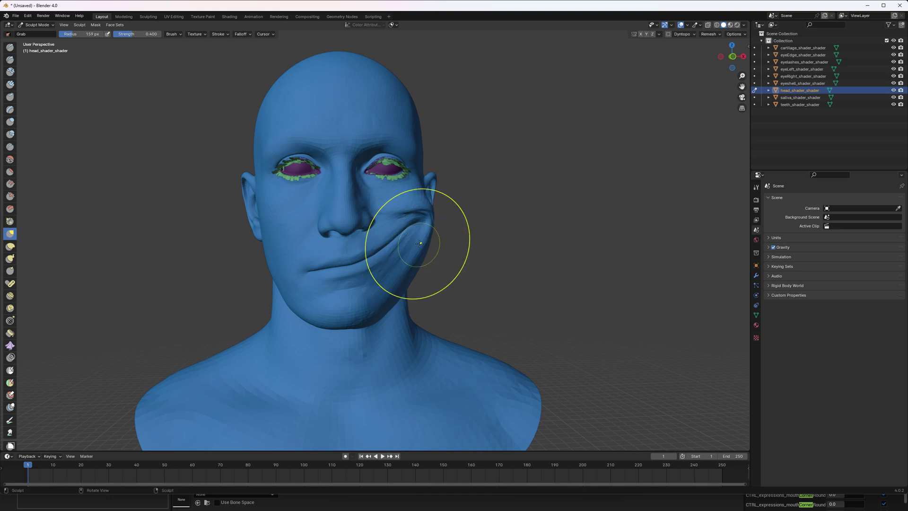
pyautogui.moveTo(406, 208); pyautogui.dragTo(411, 205)
pyautogui.hotkey('ctrl', 'z')
pyautogui.hotkey('ctrl', 'z')
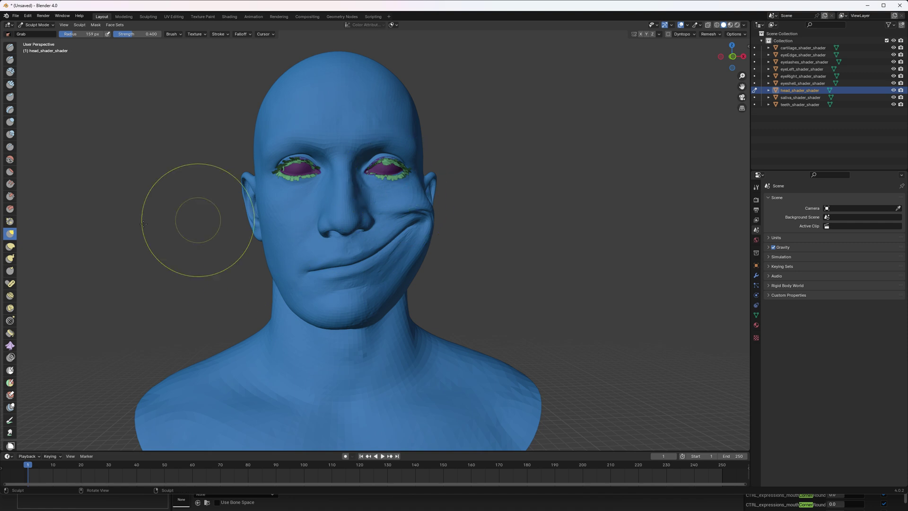
# Export the sculpted scene as Wavefront OBJ, overwriting CTRL_expressions_mouthCornerPullL.OBJ in D:\PugCustom\test2
pyautogui.click(16, 15)
pyautogui.moveTo(38, 123)
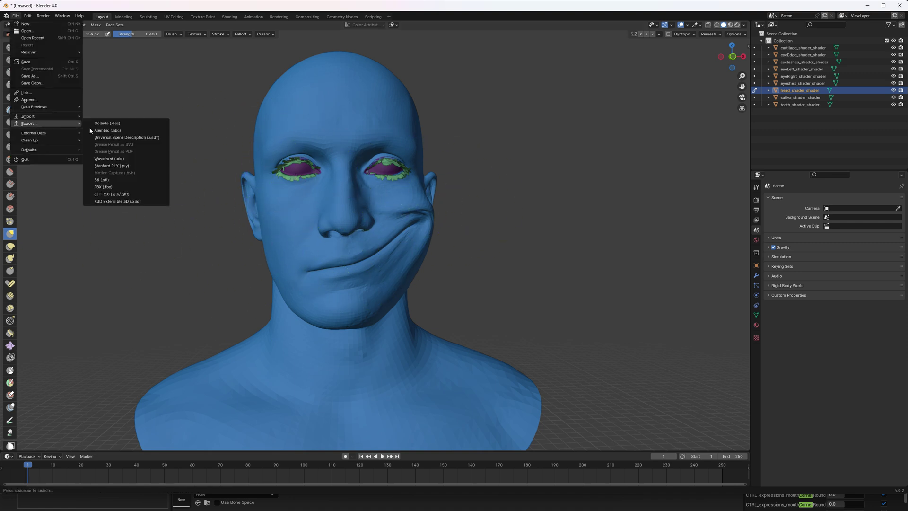
pyautogui.click(113, 159)
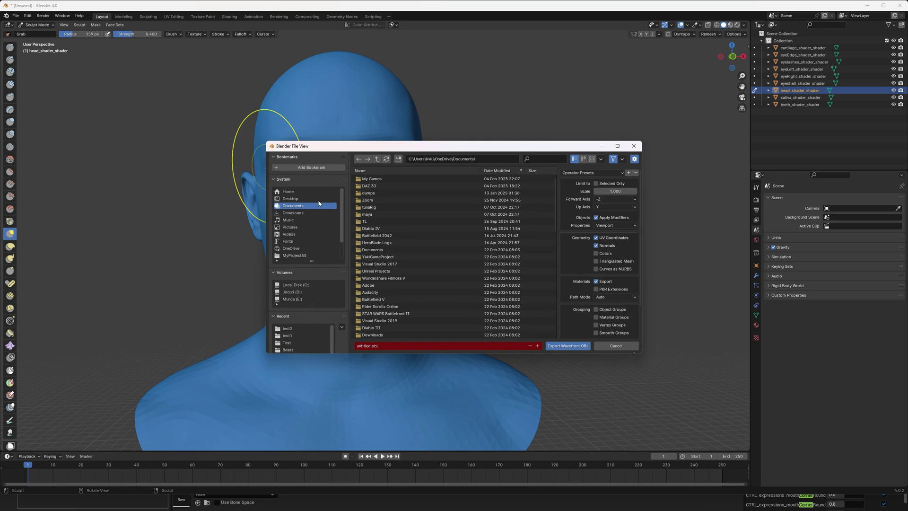
pyautogui.click(288, 330)
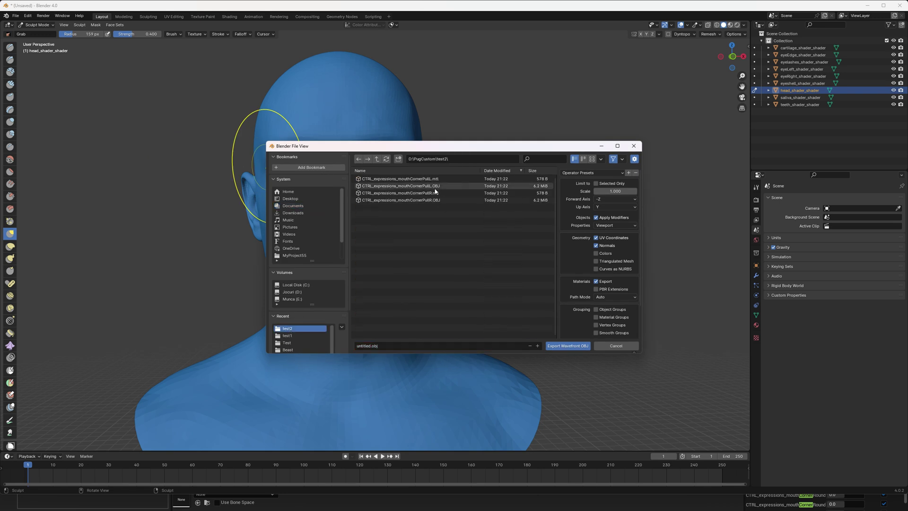
pyautogui.click(417, 186)
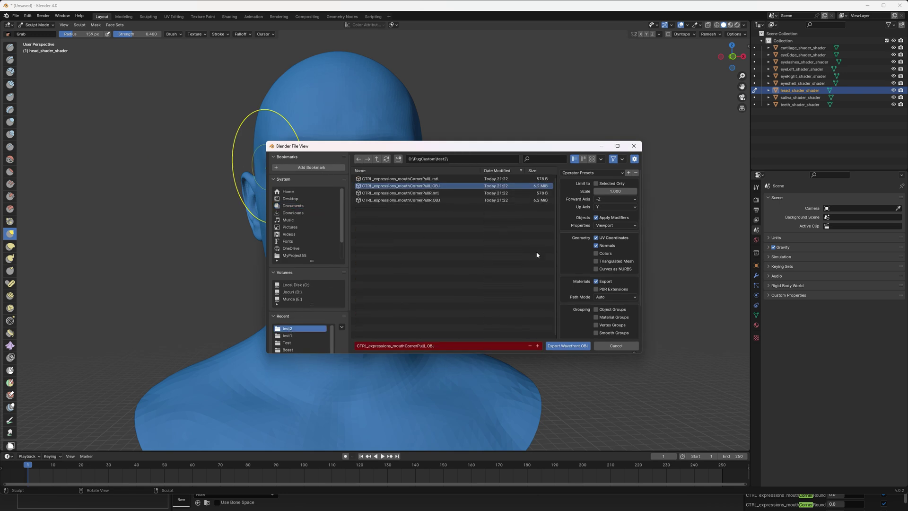
pyautogui.click(565, 346)
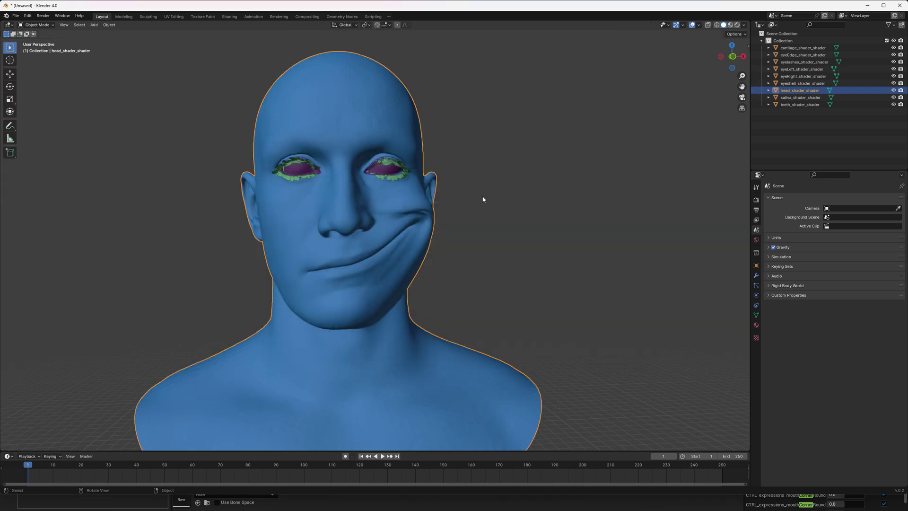
# Start a new Blender scene, discarding the unsaved changes of the current one
pyautogui.click(16, 20)
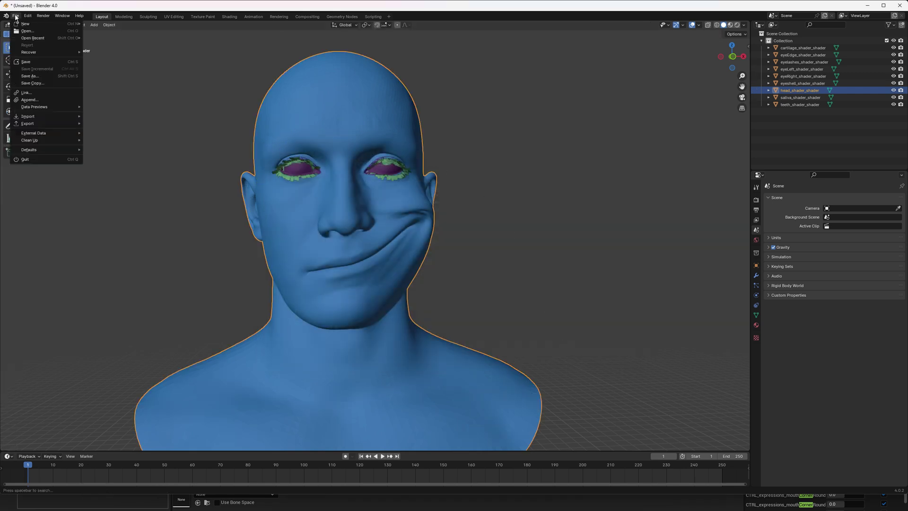
pyautogui.moveTo(28, 24)
pyautogui.click(135, 24)
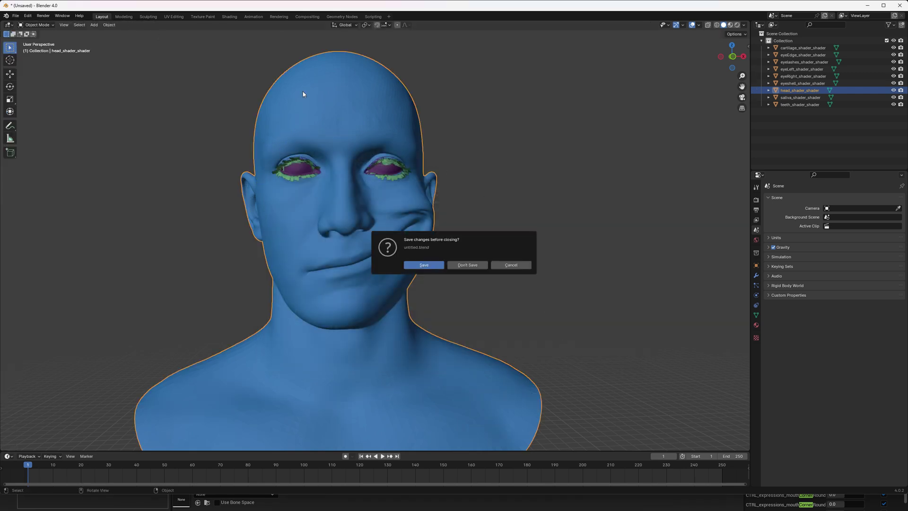
pyautogui.click(473, 266)
# Import CTRL_expressions_mouthCornerPullR.OBJ from D:\PugCustom\test2 as a Wavefront OBJ
pyautogui.click(15, 16)
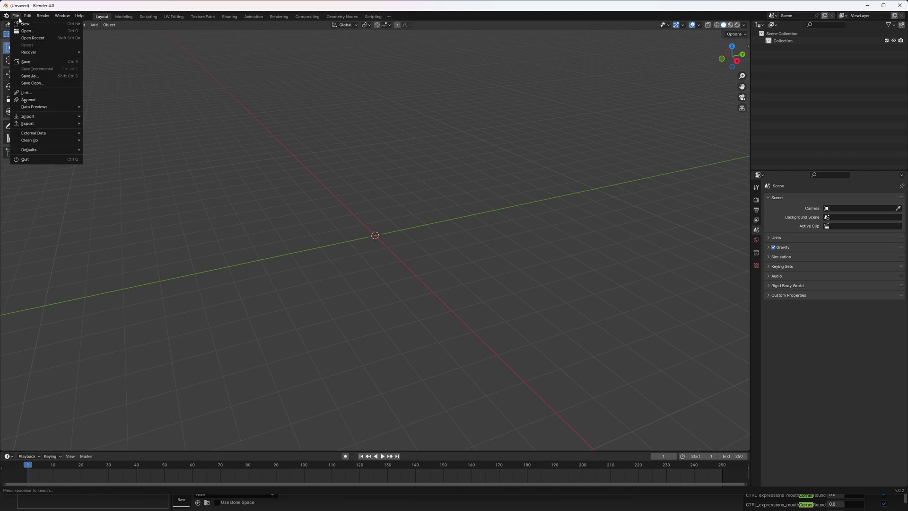
pyautogui.moveTo(39, 117)
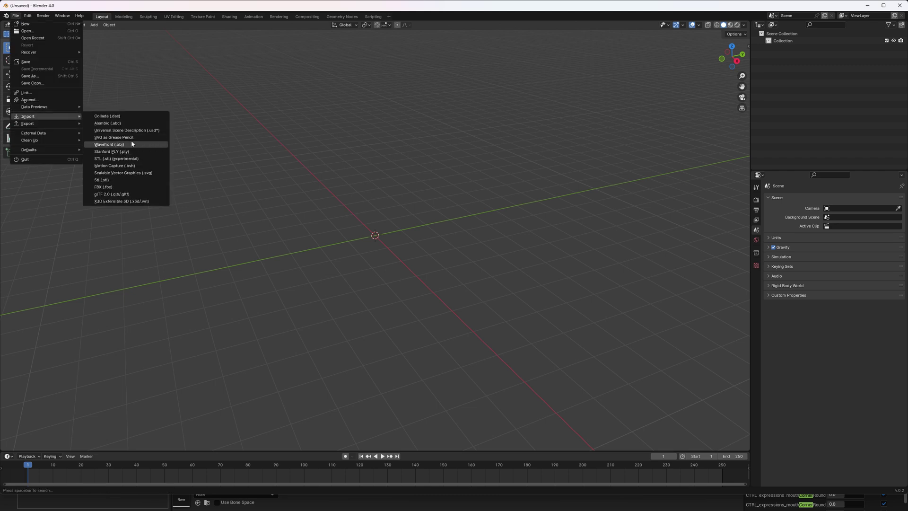
pyautogui.click(109, 144)
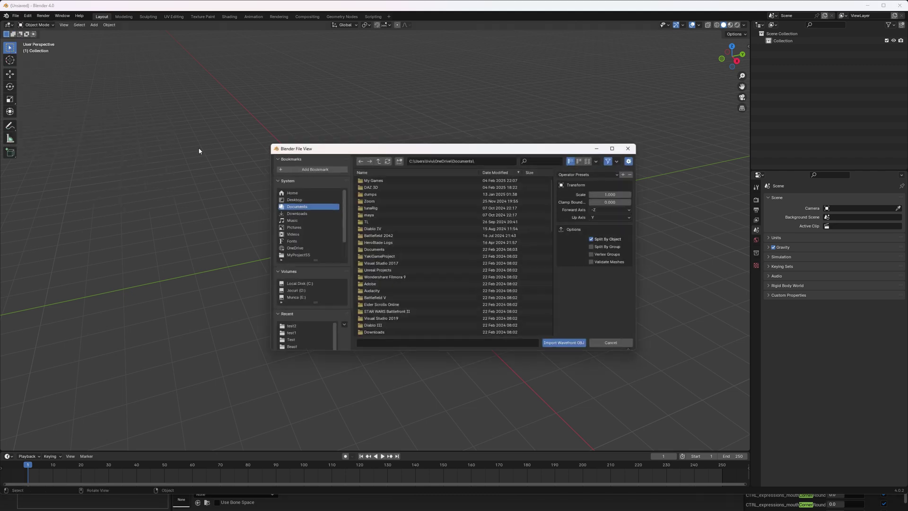
pyautogui.click(287, 328)
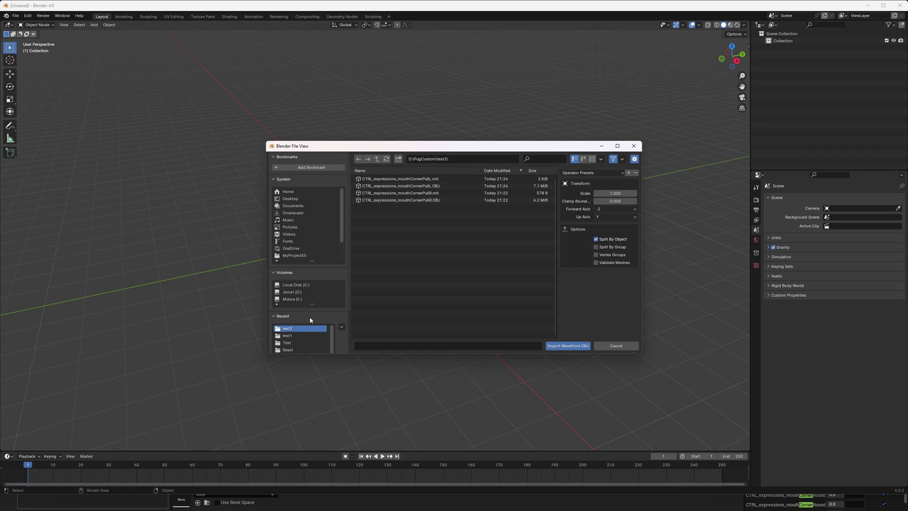
pyautogui.click(415, 200)
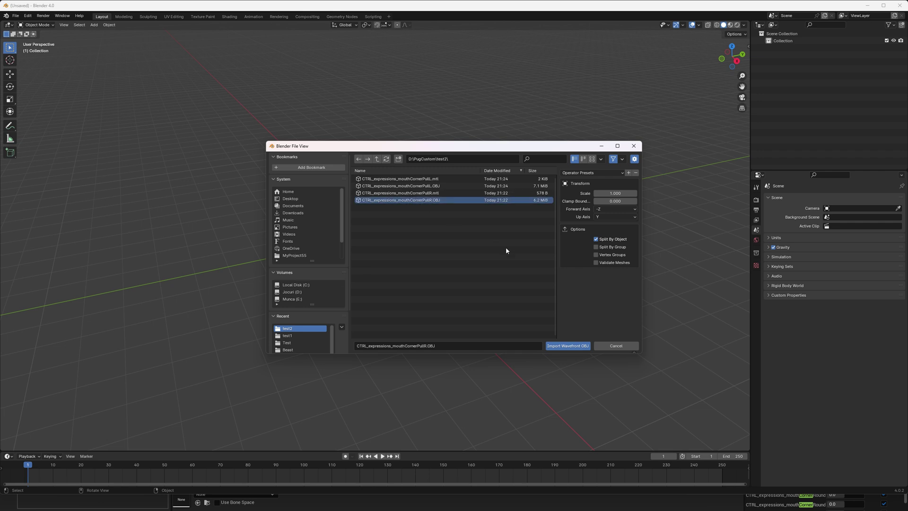
pyautogui.click(568, 346)
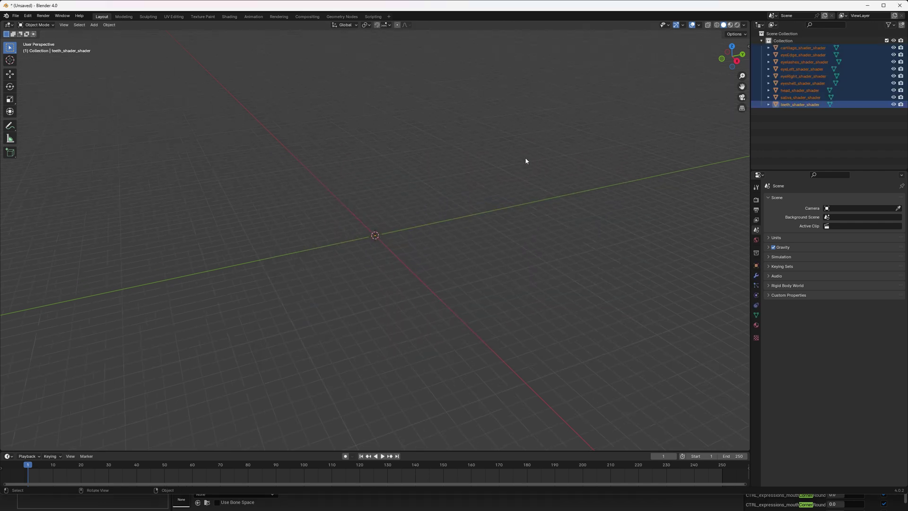
# Bring the face into view from the front, select only the head_shader_shader mesh and put it into Sculpt Mode
pyautogui.moveTo(737, 50); pyautogui.dragTo(740, 49)
pyautogui.moveTo(742, 87); pyautogui.dragTo(747, 134)
pyautogui.scroll(5, 383, 113)
pyautogui.moveTo(742, 87); pyautogui.dragTo(747, 322)
pyautogui.scroll(5, 300, 175)
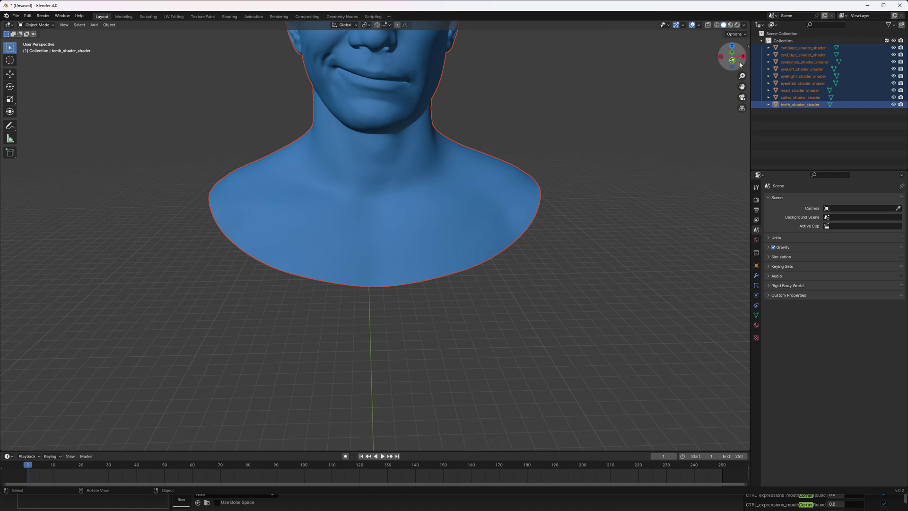
pyautogui.moveTo(737, 61); pyautogui.dragTo(738, 52)
pyautogui.moveTo(742, 87); pyautogui.dragTo(744, 264)
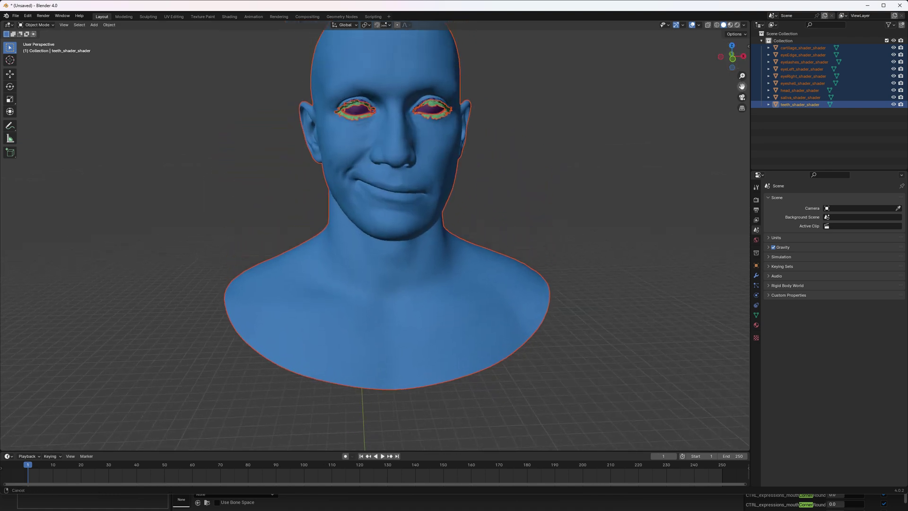
pyautogui.click(795, 91)
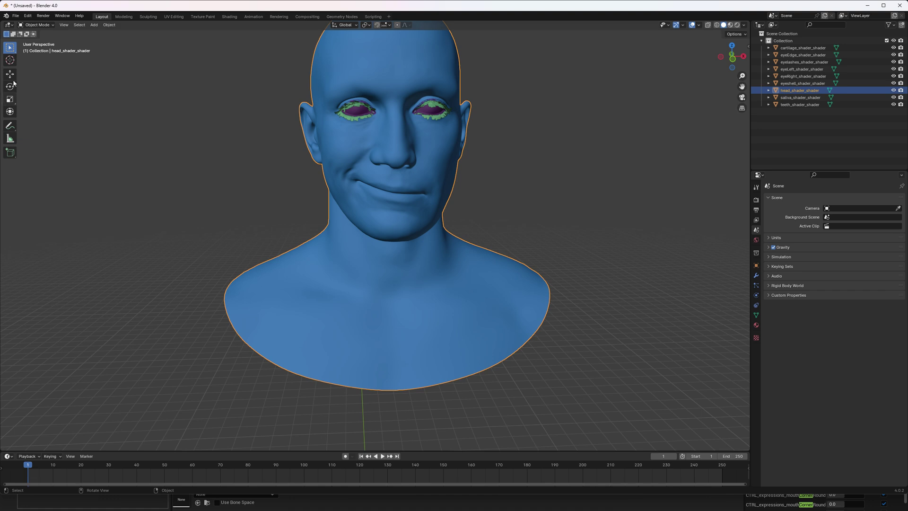
pyautogui.click(34, 24)
pyautogui.click(42, 47)
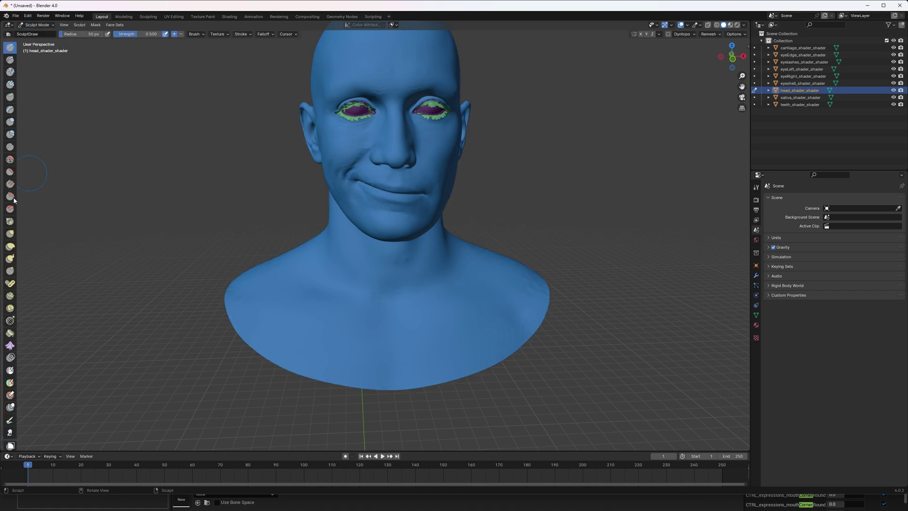
# With the Grab brush at a 112 px radius, pull the raised mouth corner outward and up toward the ear
pyautogui.click(10, 234)
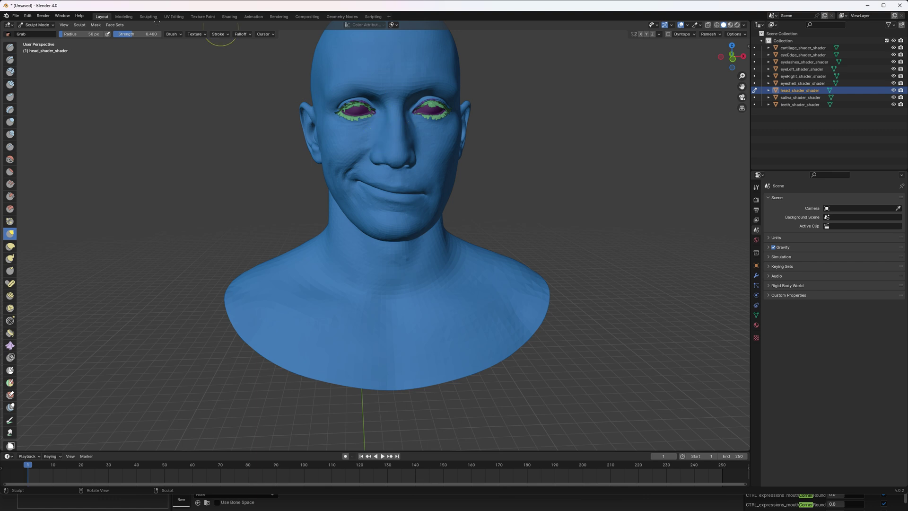
pyautogui.moveTo(63, 37); pyautogui.dragTo(91, 36)
pyautogui.moveTo(75, 35); pyautogui.dragTo(69, 35)
pyautogui.moveTo(352, 179)
pyautogui.mouseDown()
pyautogui.moveTo(330, 164)
pyautogui.moveTo(324, 141)
pyautogui.moveTo(321, 169)
pyautogui.moveTo(332, 172)
pyautogui.mouseUp()
pyautogui.moveTo(334, 165)
pyautogui.mouseDown()
pyautogui.moveTo(334, 146)
pyautogui.moveTo(331, 172)
pyautogui.moveTo(332, 144)
pyautogui.mouseUp()
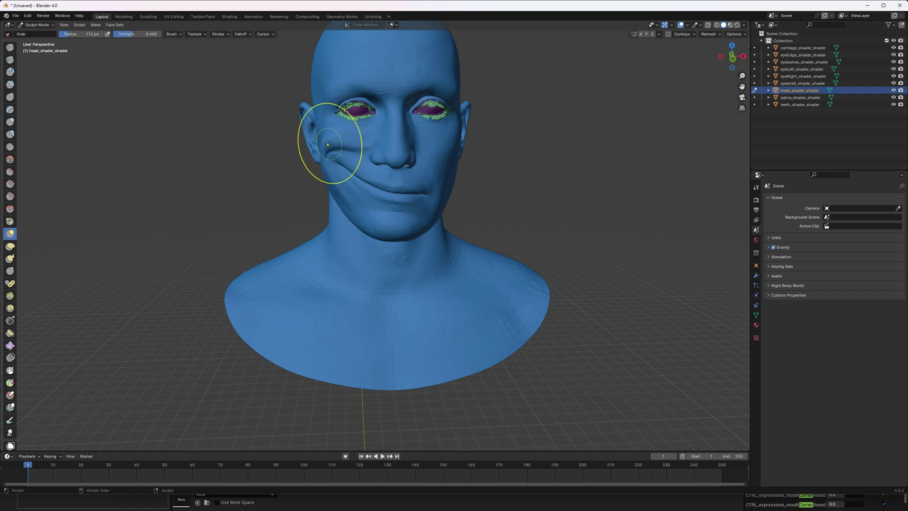
pyautogui.rightClick(401, 214)
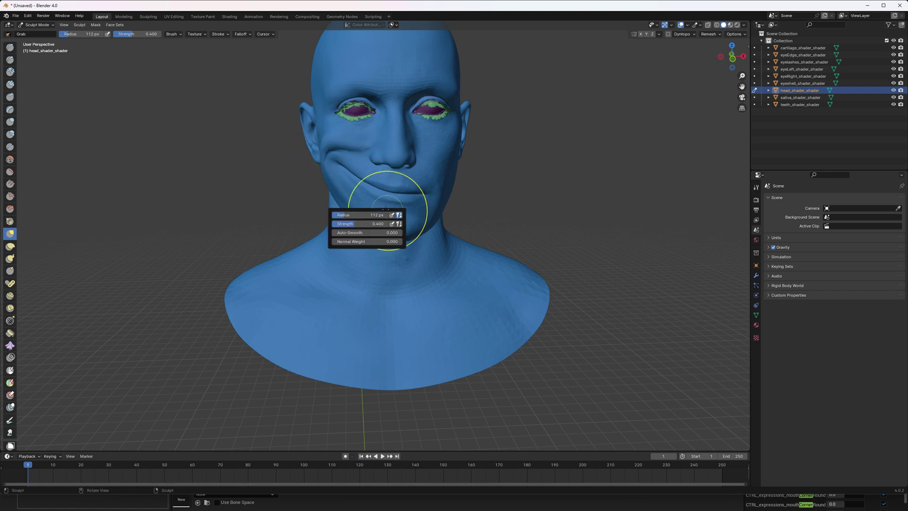
# Export the resculpted scene as Wavefront OBJ, overwriting CTRL_expressions_mouthCornerPullR.OBJ in D:\PugCustom\test2
pyautogui.click(17, 18)
pyautogui.moveTo(48, 124)
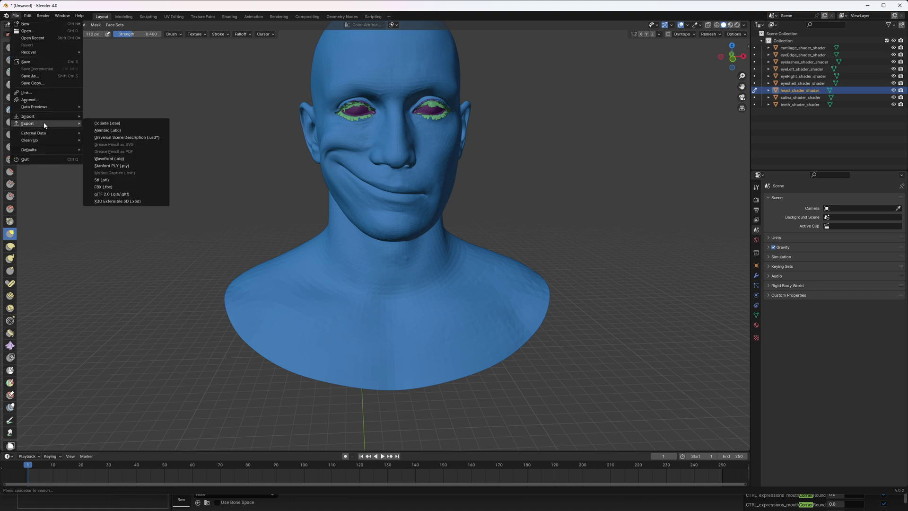
pyautogui.click(111, 158)
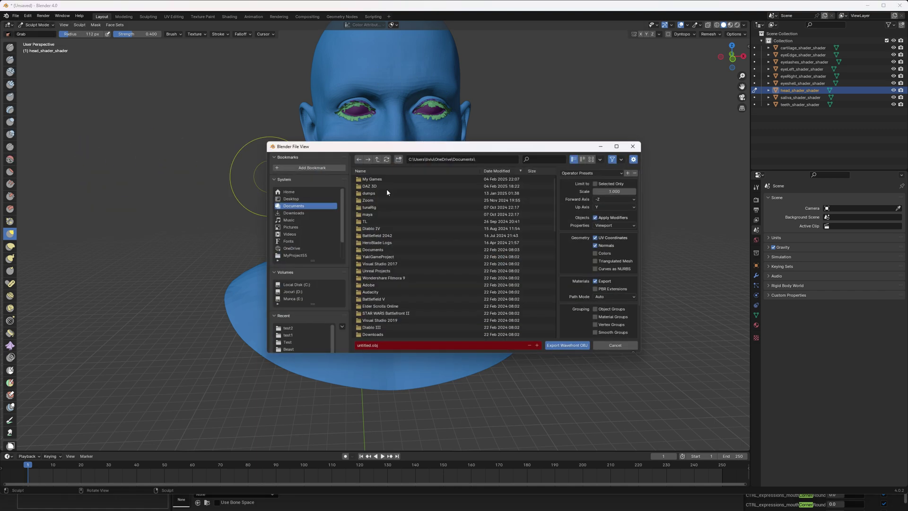
pyautogui.click(292, 329)
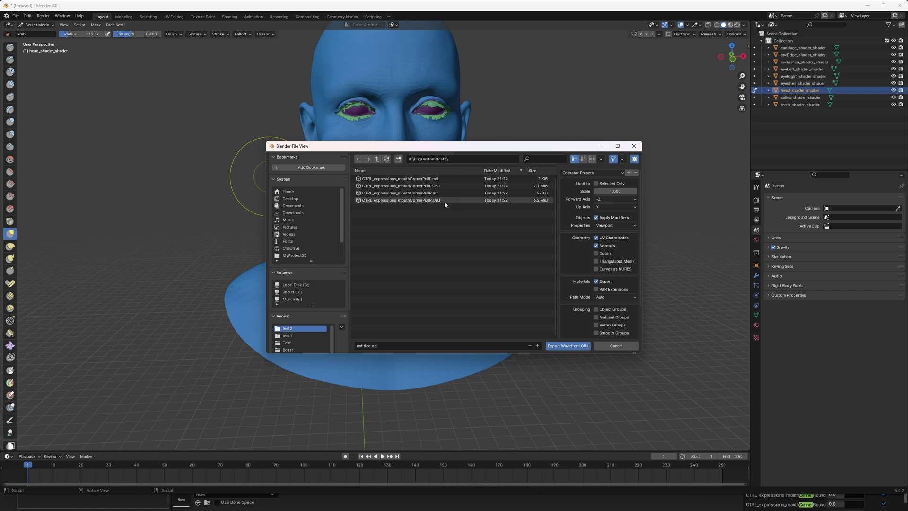
pyautogui.click(444, 200)
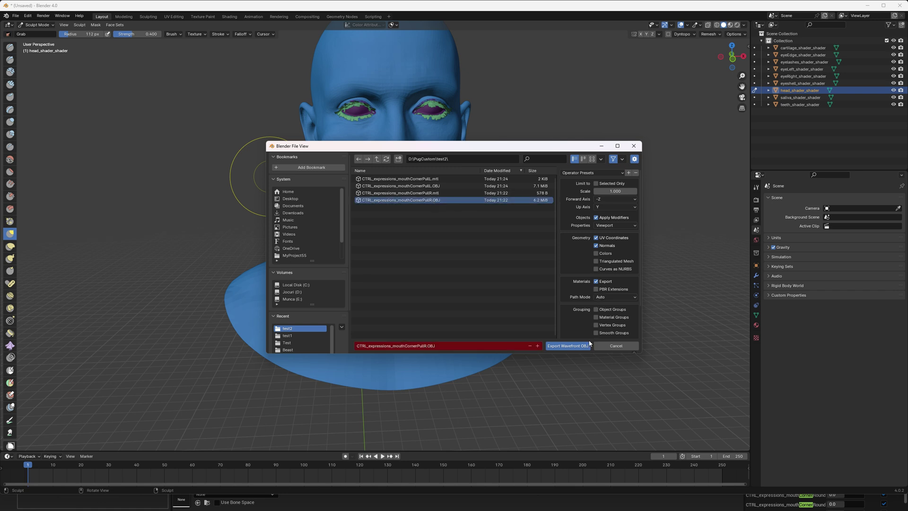
pyautogui.click(569, 347)
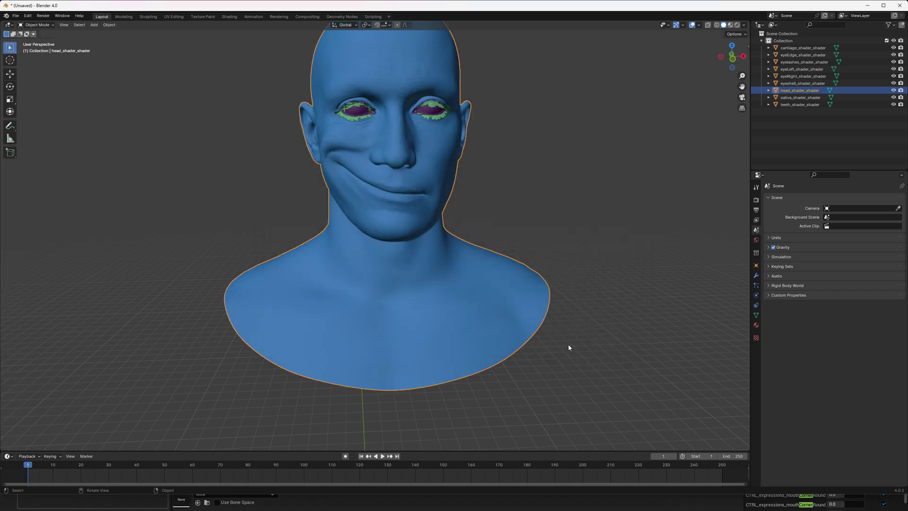
# Close Blender without saving and, back in Unreal Engine, start Create From Mesh Files with Bulk Import enabled
pyautogui.click(899, 5)
pyautogui.click(466, 265)
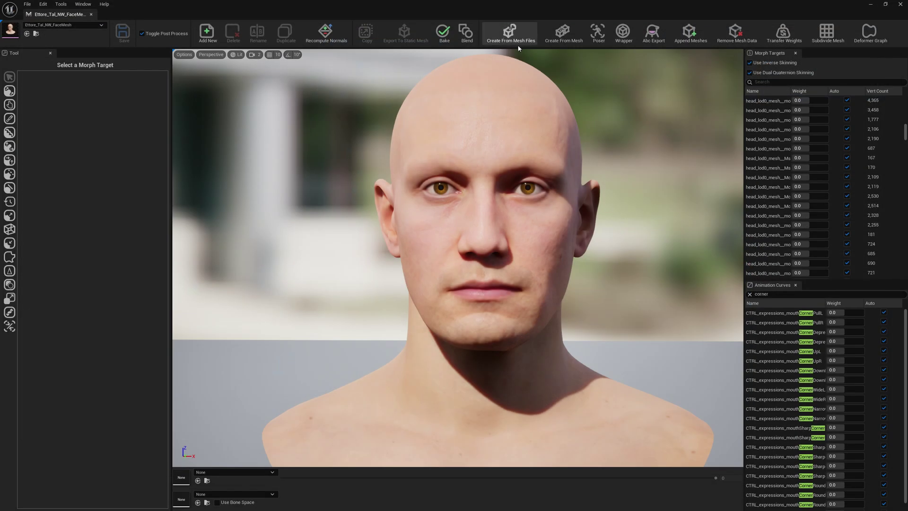
pyautogui.click(509, 32)
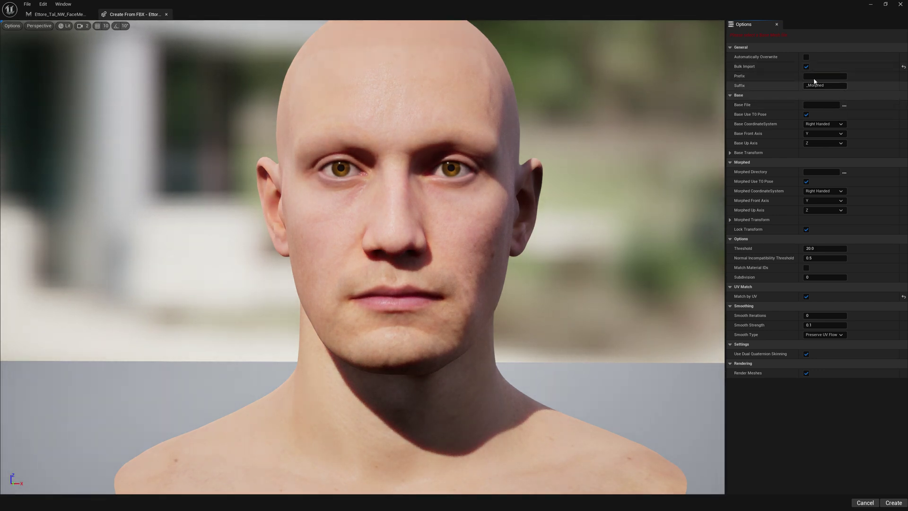
pyautogui.click(806, 66)
pyautogui.click(806, 66)
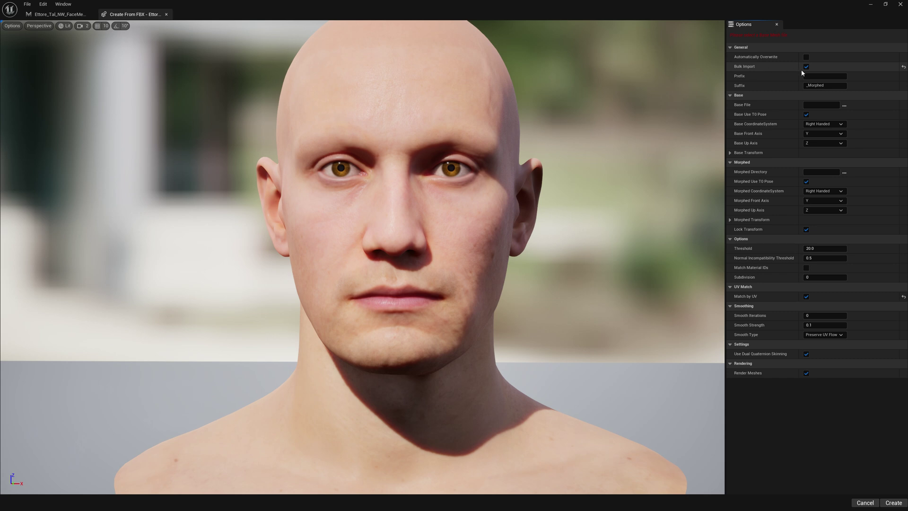
# Set the base file to the neutral mesh Ettore_Tal_NW_FaceMesh in the D:/PugCustom folder and view both heads
pyautogui.click(844, 105)
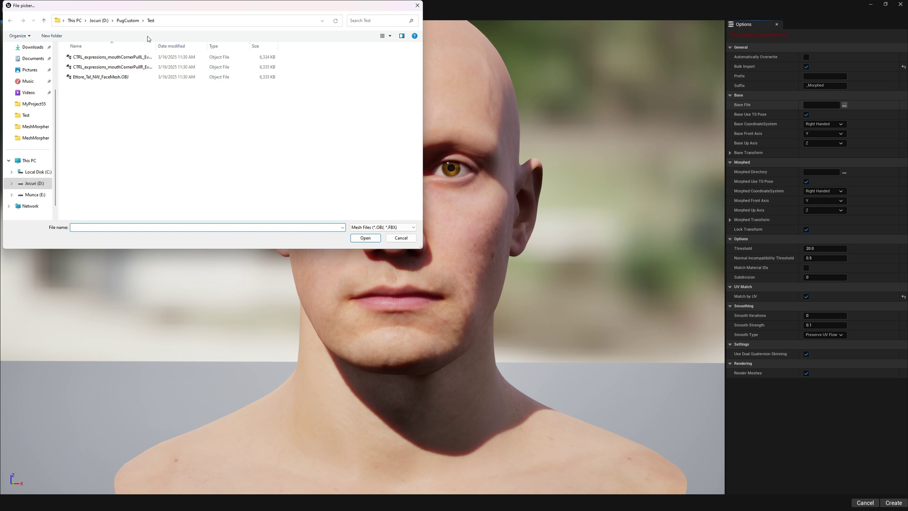
pyautogui.click(134, 22)
pyautogui.doubleClick(101, 97)
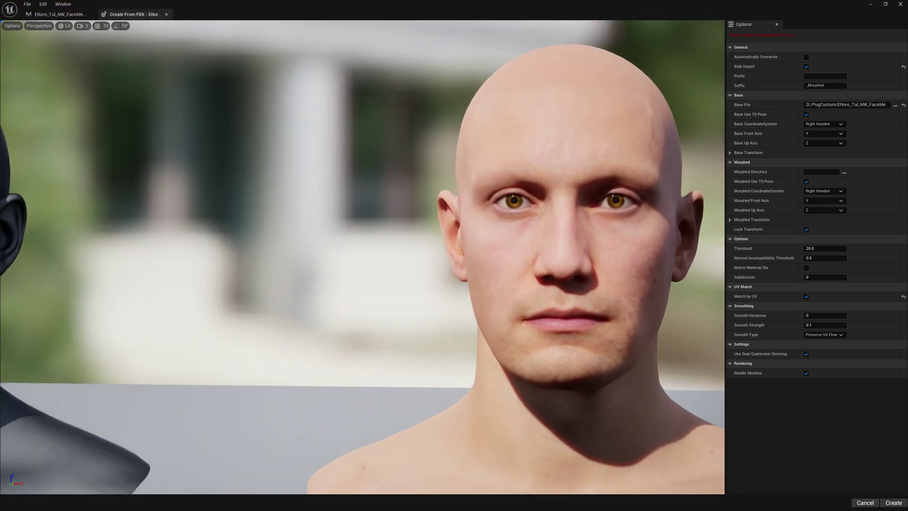
pyautogui.moveTo(554, 282); pyautogui.dragTo(633, 393, button='right')
pyautogui.press('s')
pyautogui.press('a')
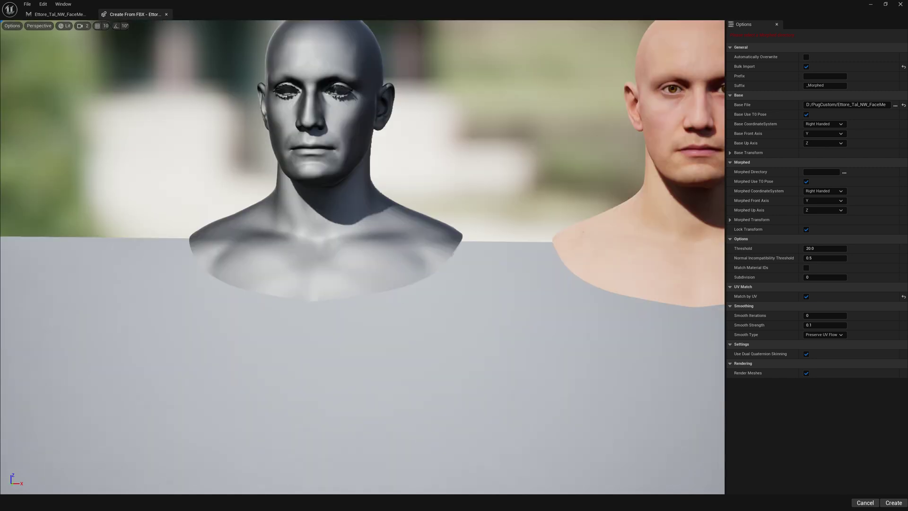
# Set the morphed directory to D:/PugCustom/test2 for the bulk import
pyautogui.click(844, 172)
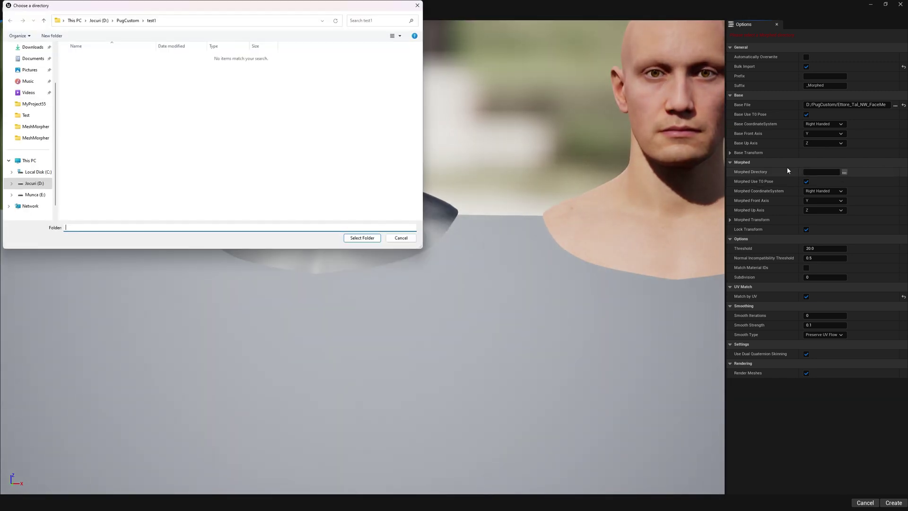
pyautogui.click(128, 20)
pyautogui.click(92, 87)
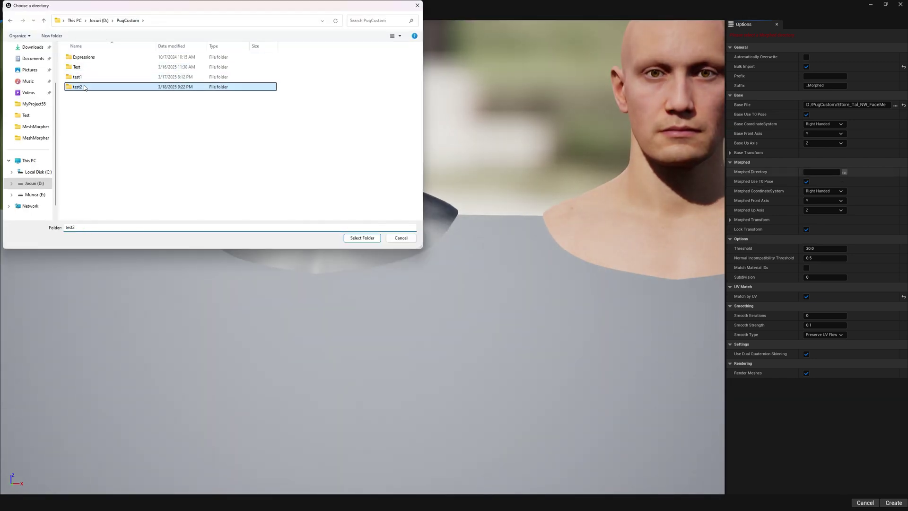
pyautogui.click(369, 239)
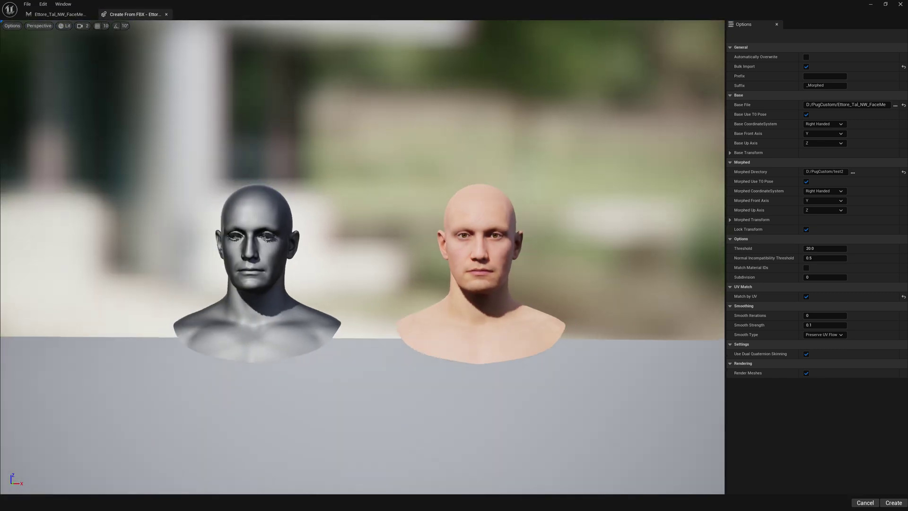
pyautogui.moveTo(620, 213); pyautogui.dragTo(634, 219, button='right')
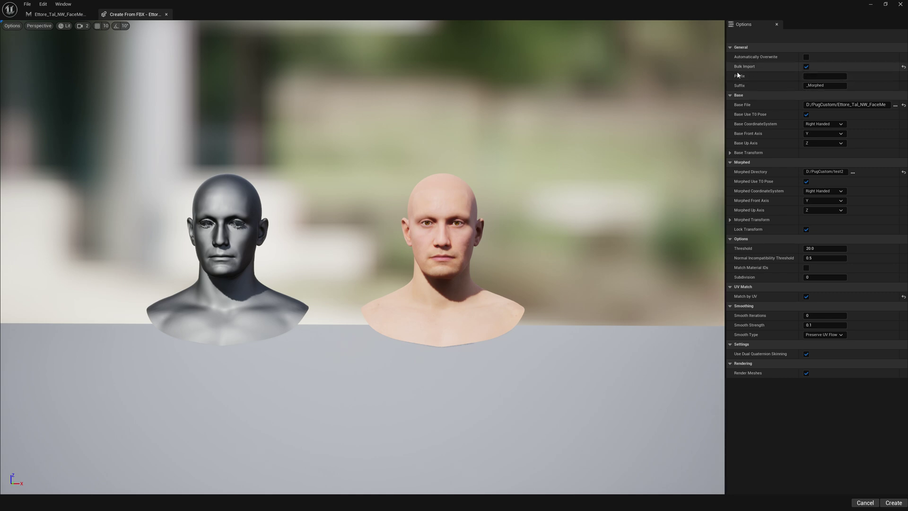
# Run the bulk import to create the morph targets, close the import view and save the modified face mesh and skeleton
pyautogui.moveTo(516, 275); pyautogui.dragTo(496, 270, button='right')
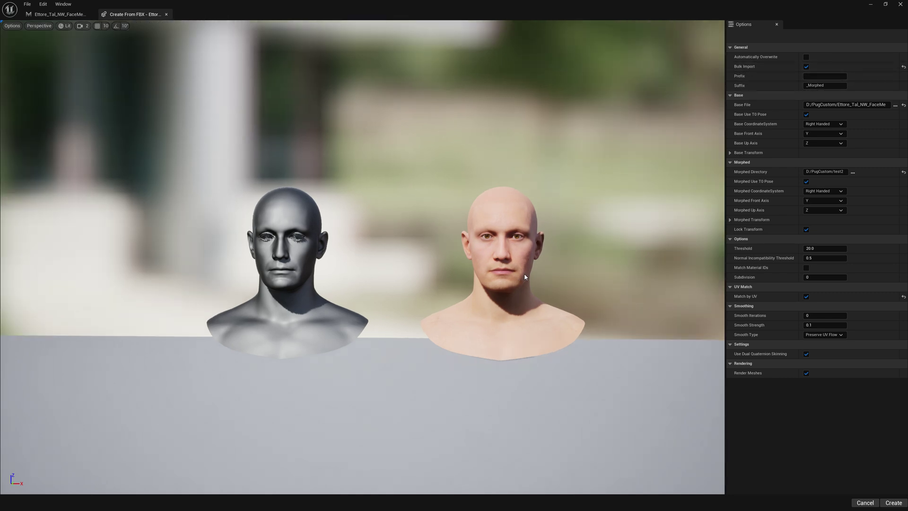
pyautogui.moveTo(497, 270); pyautogui.dragTo(524, 276, button='middle')
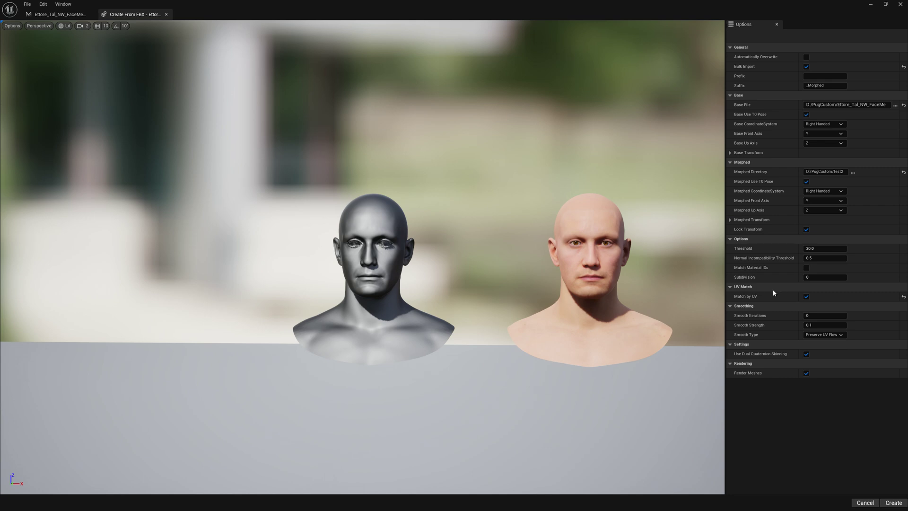
pyautogui.moveTo(615, 284); pyautogui.dragTo(707, 291, button='right')
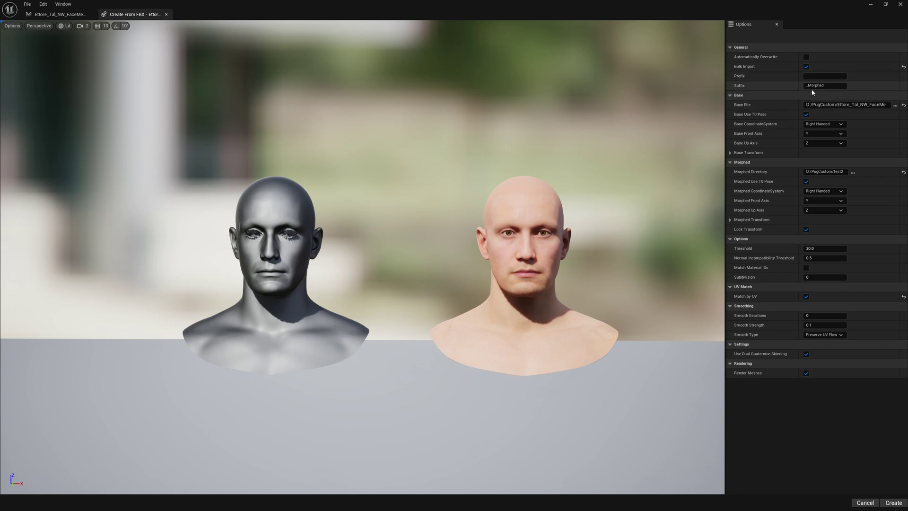
pyautogui.click(893, 506)
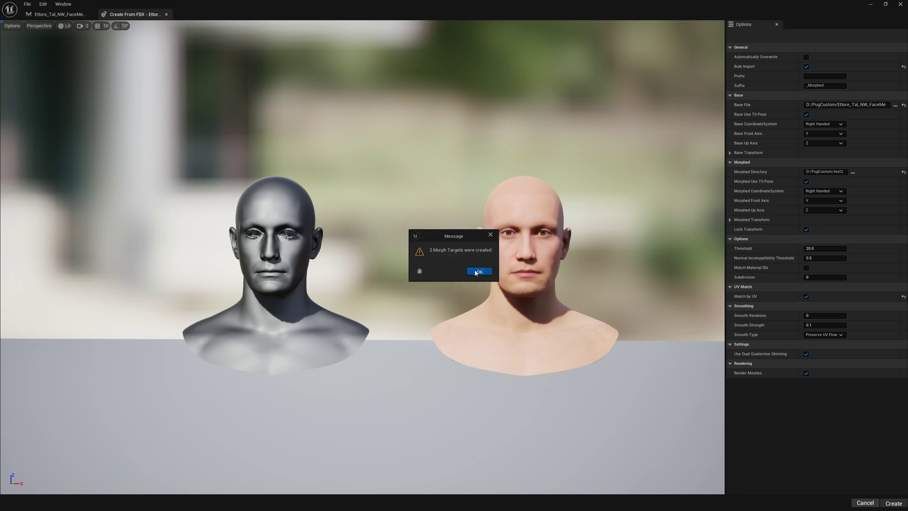
pyautogui.click(475, 273)
pyautogui.click(166, 15)
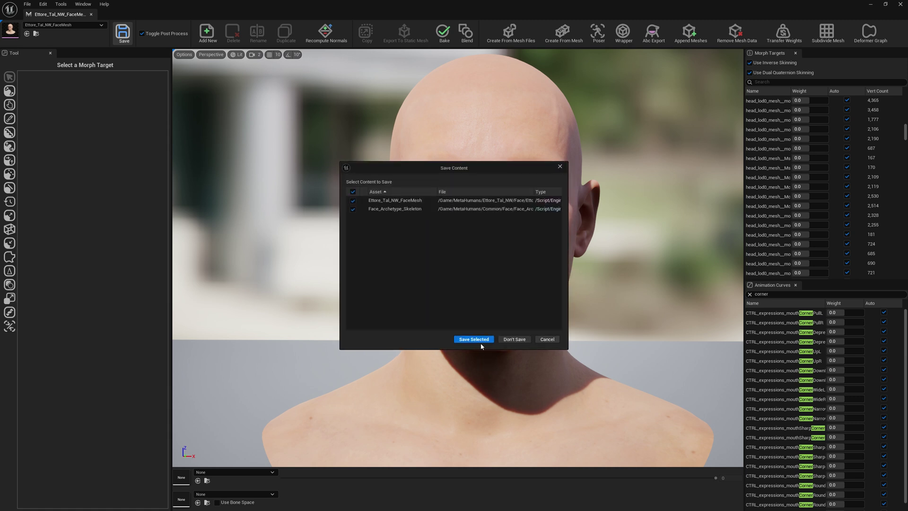
pyautogui.click(477, 340)
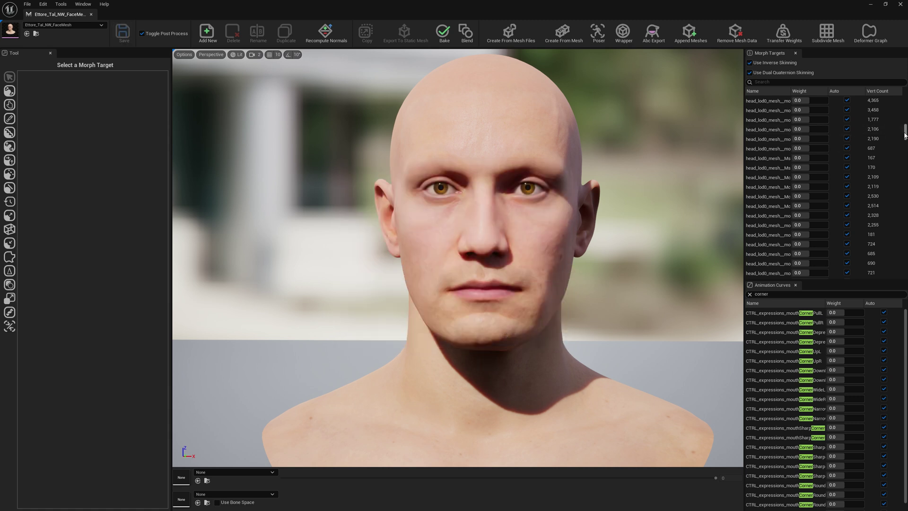
# Preview the two imported mouthCornerPull morph targets and the mouthCornerPullL curve, returning each weight to automatic
pyautogui.scroll(-10, 827, 166)
pyautogui.moveTo(803, 263); pyautogui.dragTo(836, 275)
pyautogui.click(847, 264)
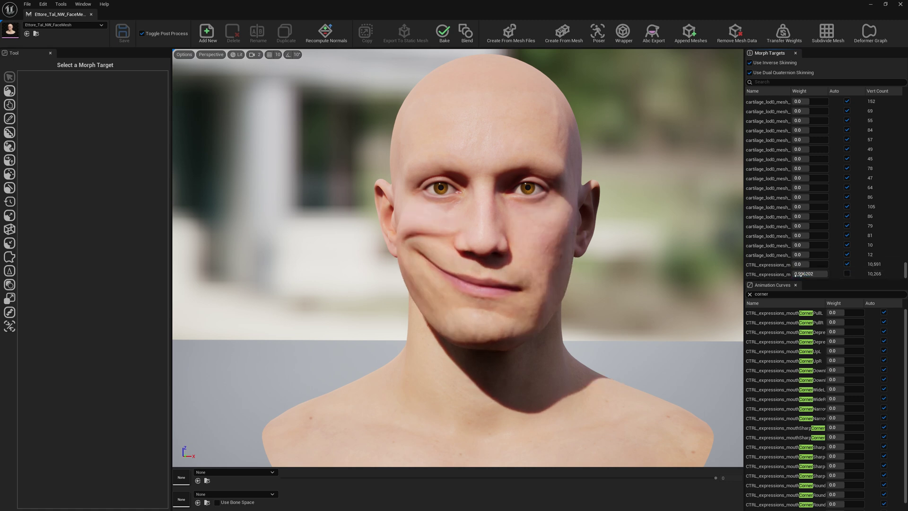
pyautogui.click(847, 273)
pyautogui.moveTo(840, 315); pyautogui.dragTo(862, 315)
pyautogui.click(883, 313)
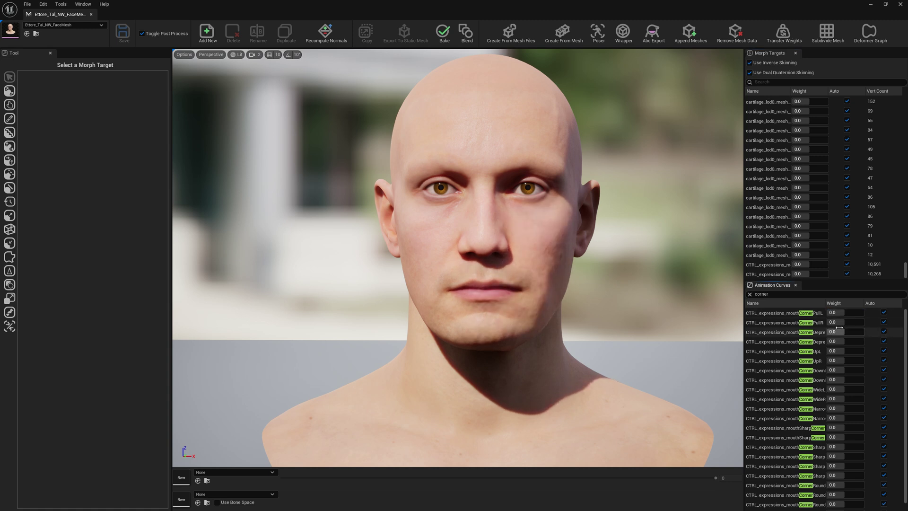
# Open the mesh in Poser, filter the animation curves by "corner" and inspect the mouthCornerPullL pose with full bones drawn temporarily
pyautogui.click(598, 33)
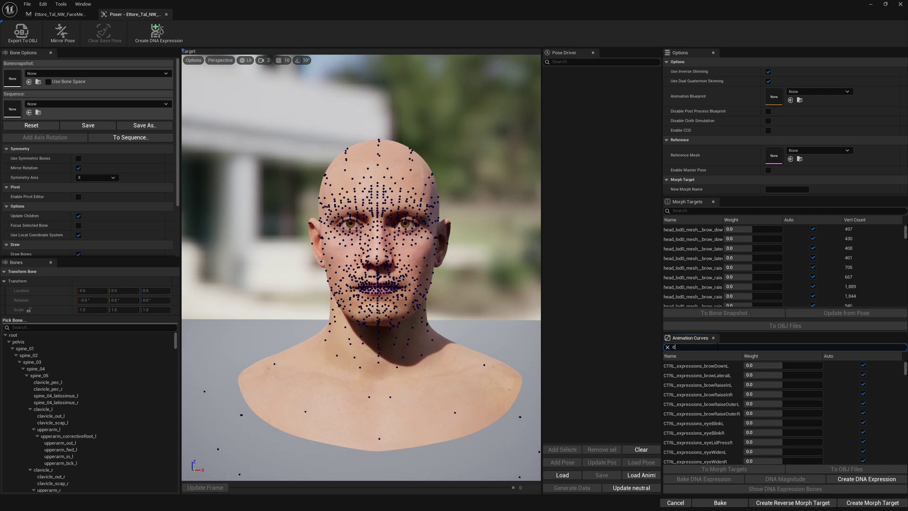
pyautogui.moveTo(756, 366); pyautogui.dragTo(819, 366)
pyautogui.scroll(-3, 70, 199)
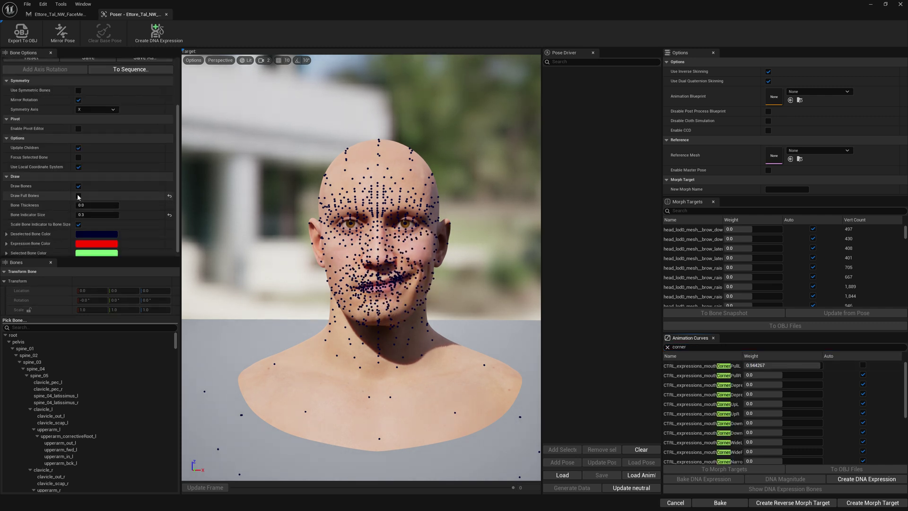
pyautogui.click(79, 196)
pyautogui.moveTo(517, 316); pyautogui.dragTo(444, 316, button='right')
pyautogui.moveTo(303, 265); pyautogui.dragTo(274, 265, button='right')
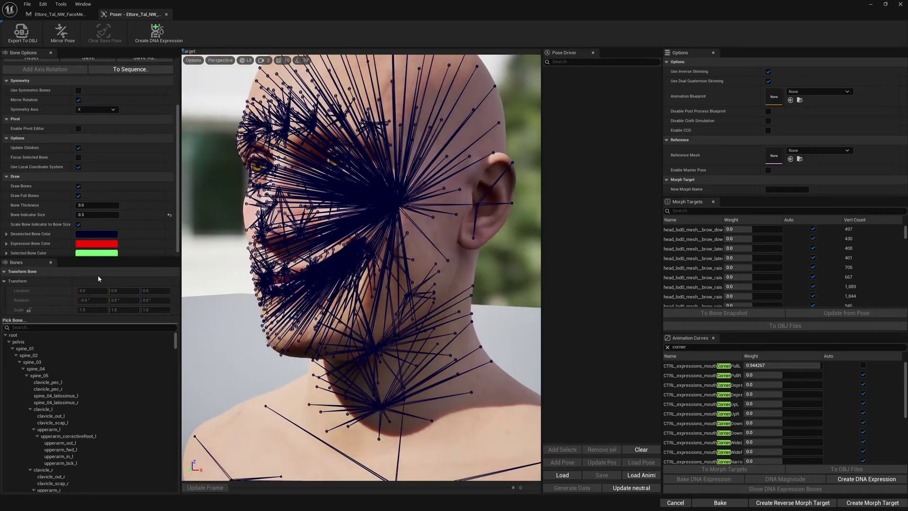
pyautogui.click(78, 195)
# Preview the mouthCornerPullL and mouthCornerPullR curves together at weight 1.0, and return both to automatic
pyautogui.moveTo(821, 365)
pyautogui.mouseDown()
pyautogui.moveTo(806, 365)
pyautogui.moveTo(822, 365)
pyautogui.mouseUp()
pyautogui.moveTo(446, 345); pyautogui.dragTo(515, 345, button='right')
pyautogui.moveTo(780, 375); pyautogui.dragTo(823, 375)
pyautogui.scroll(-3, 310, 337)
pyautogui.moveTo(310, 338); pyautogui.dragTo(379, 337, button='right')
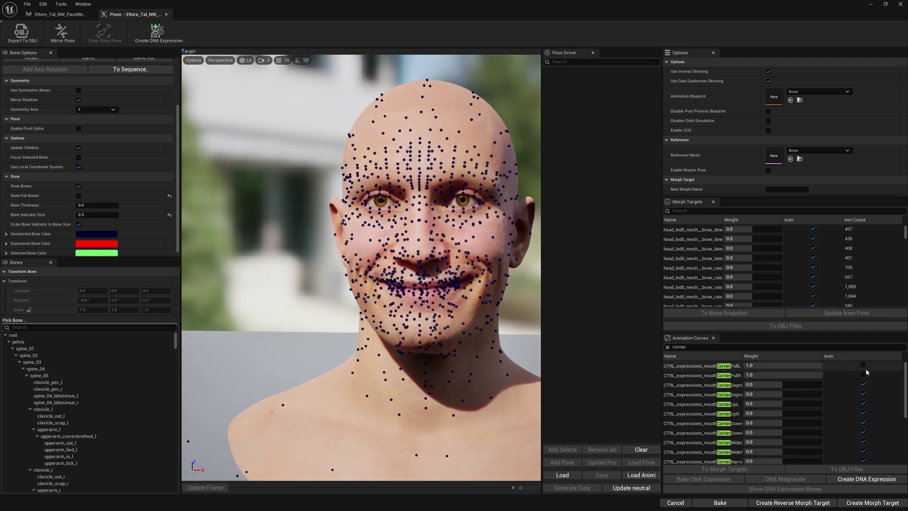
pyautogui.click(862, 375)
pyautogui.click(862, 367)
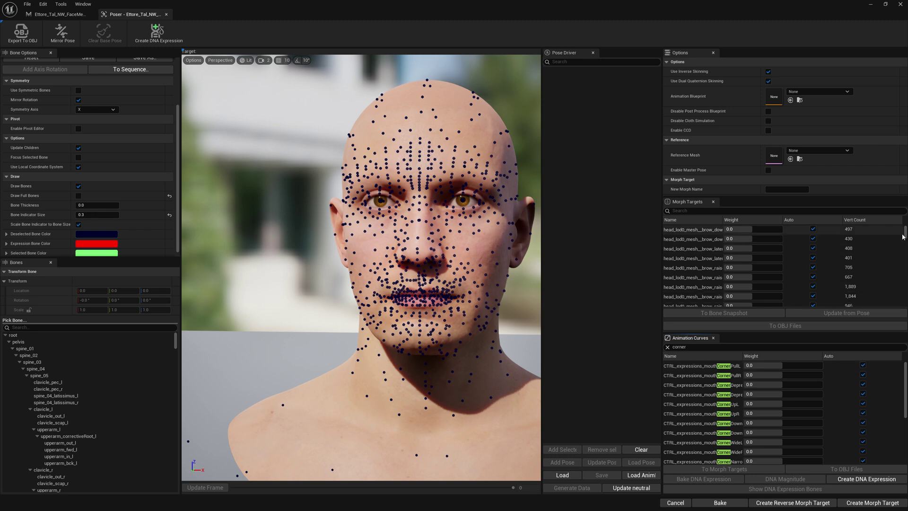
# Widen the morph target name column to read the imported mouthCornerPull names and select the matching mouthCornerPullL curve
pyautogui.moveTo(904, 230); pyautogui.dragTo(905, 298)
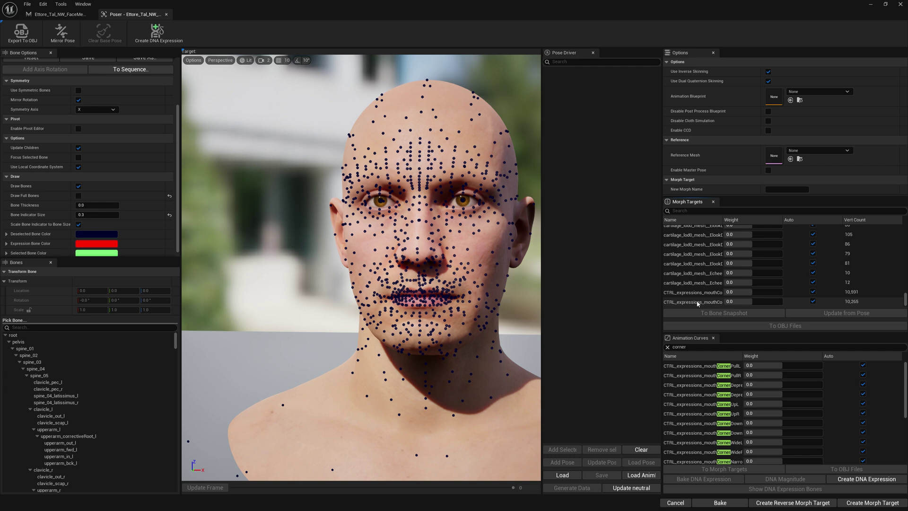
pyautogui.moveTo(722, 220); pyautogui.dragTo(767, 219)
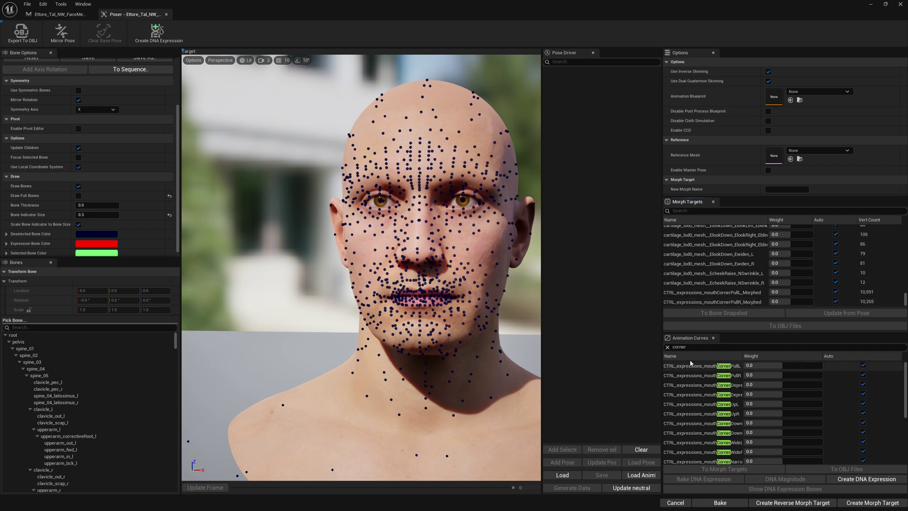
pyautogui.click(724, 367)
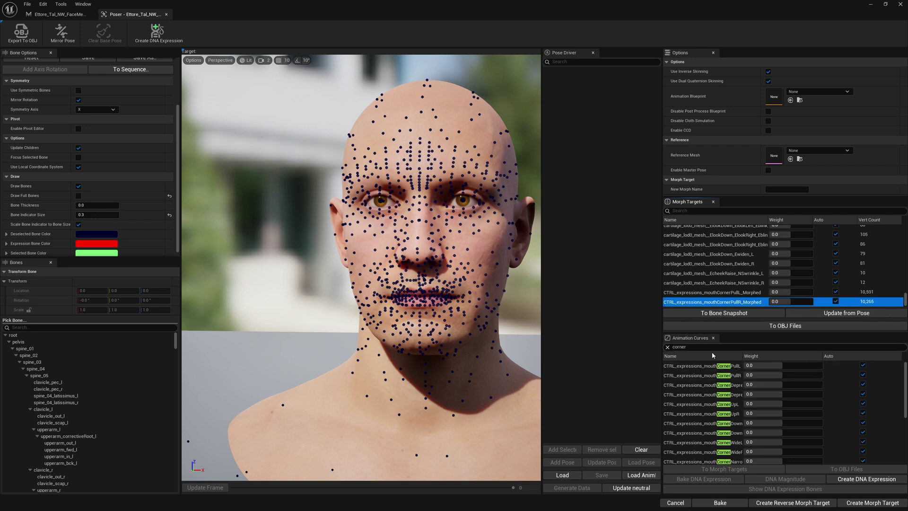
pyautogui.click(866, 479)
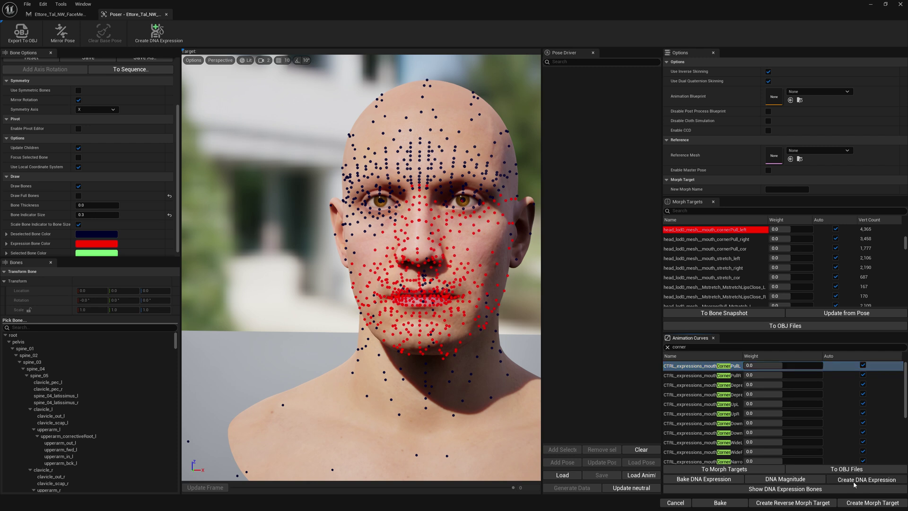
pyautogui.click(387, 114)
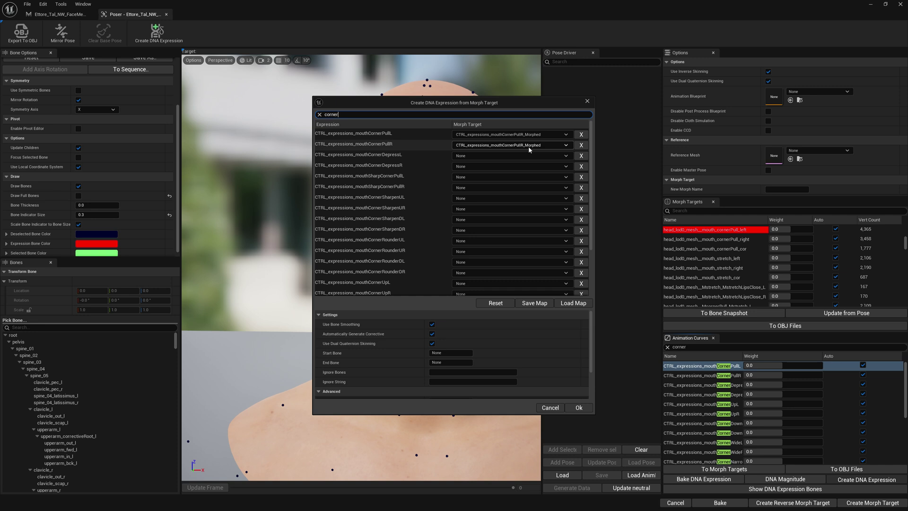
pyautogui.click(587, 102)
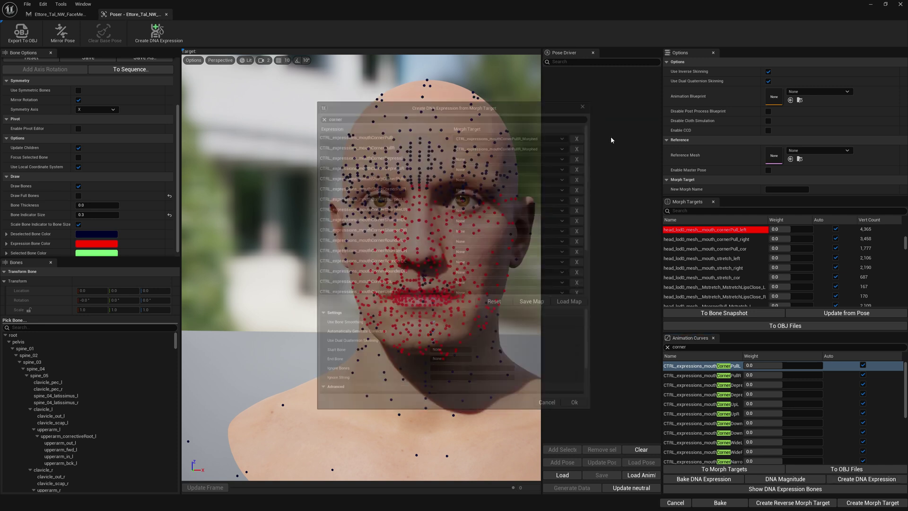
# Select several mouth corner curves to examine which bones and morph targets each one affects, and clear the selection
pyautogui.click(706, 267)
pyautogui.click(697, 414)
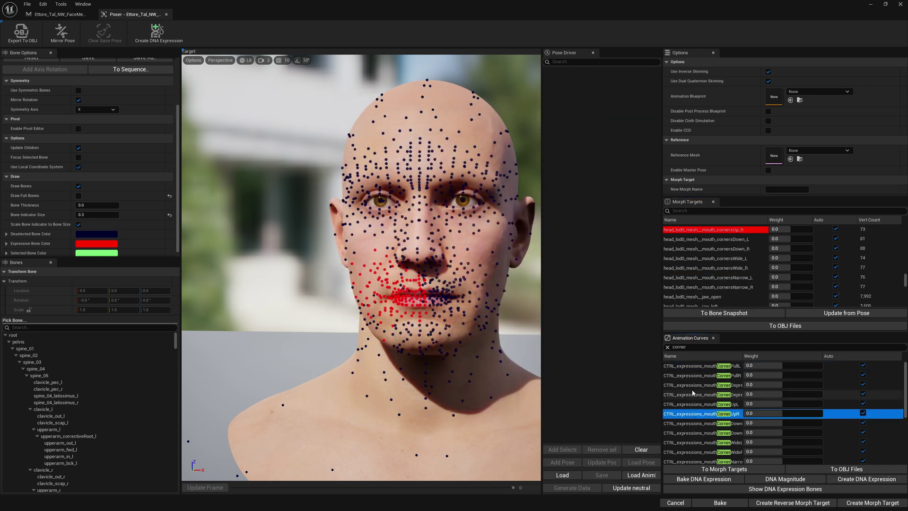
pyautogui.click(693, 394)
pyautogui.click(693, 365)
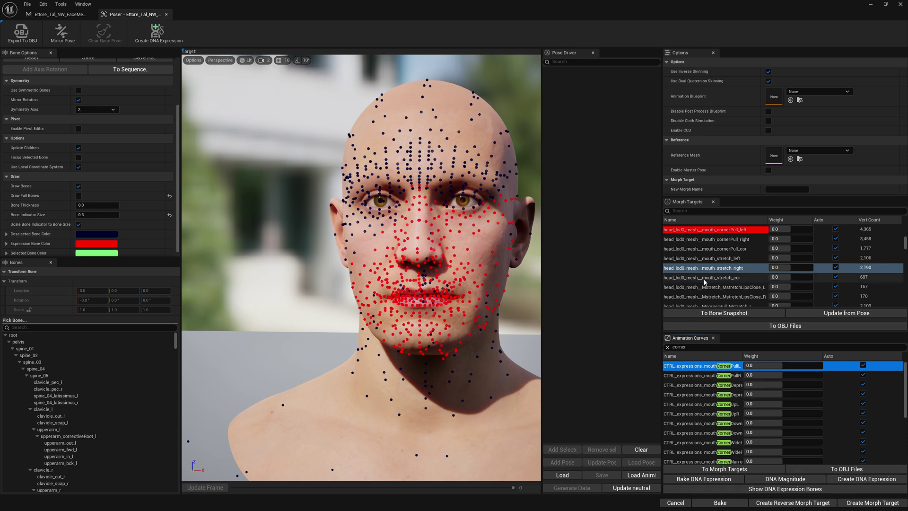
pyautogui.click(716, 386)
pyautogui.keyDown('ctrl'); pyautogui.click(715, 386); pyautogui.keyUp('ctrl')
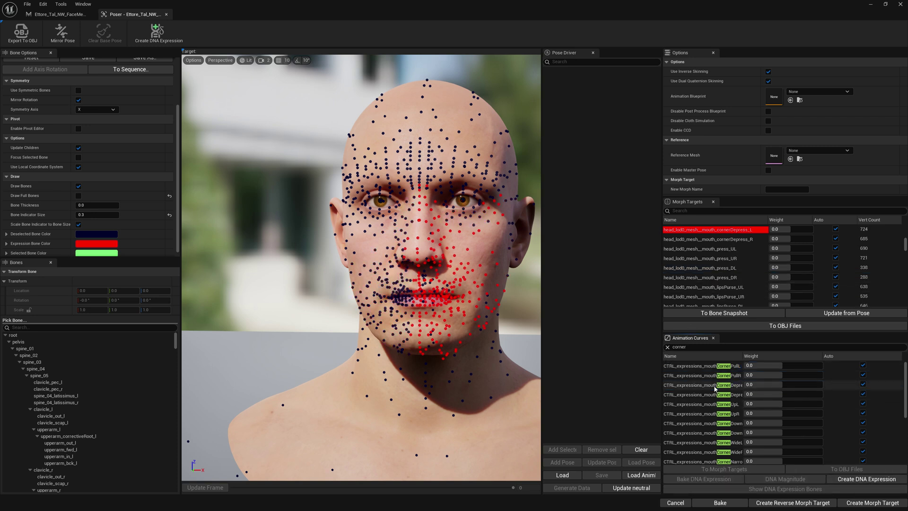
# Start creating a DNA expression from morph targets and filter the expression list by "cornerpull"
pyautogui.click(866, 479)
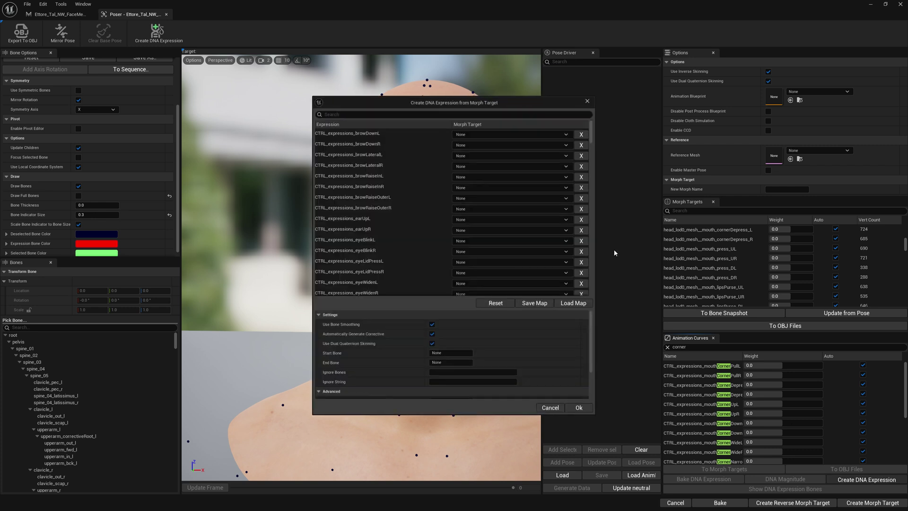
pyautogui.click(389, 113)
pyautogui.write('cornerpull')
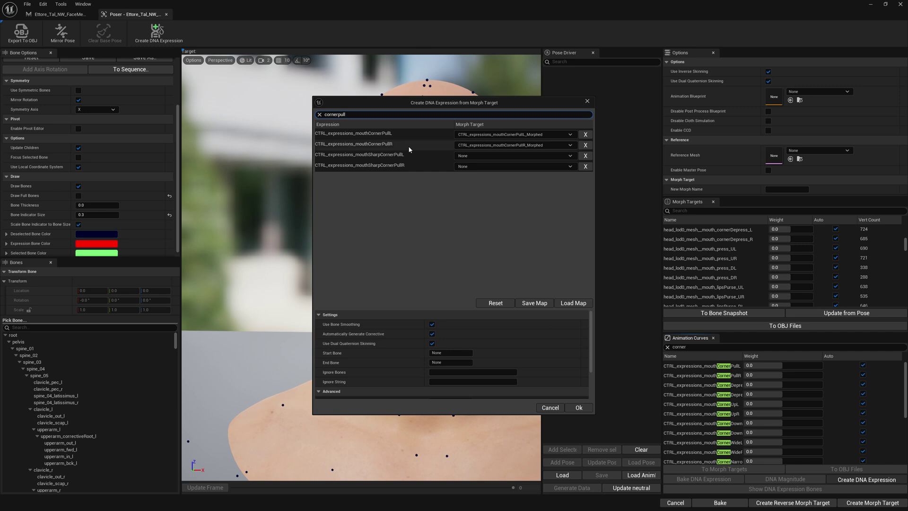
# Browse the morph target choices for mouthSharpCornerPullR and look at the option to save the map, without changing the mapping
pyautogui.click(499, 166)
pyautogui.moveTo(576, 180); pyautogui.dragTo(576, 227)
pyautogui.click(483, 167)
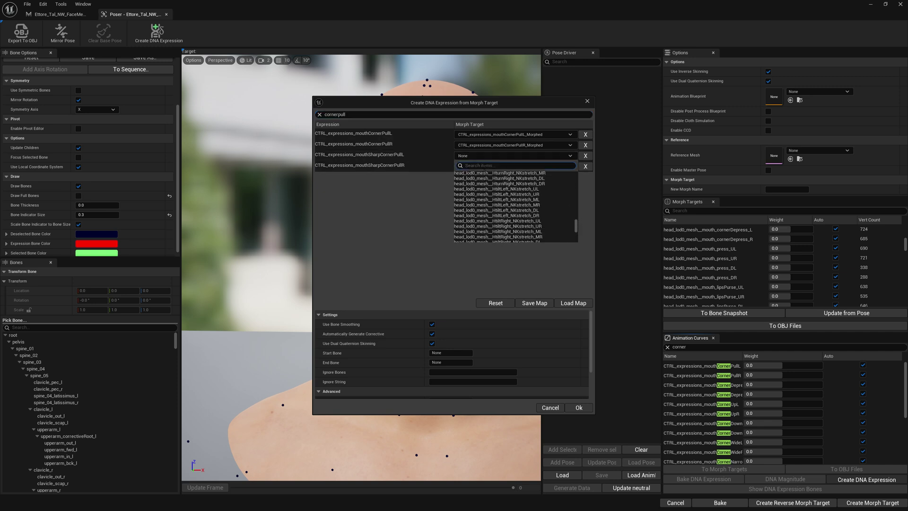
pyautogui.click(444, 210)
pyautogui.click(532, 304)
pyautogui.click(640, 367)
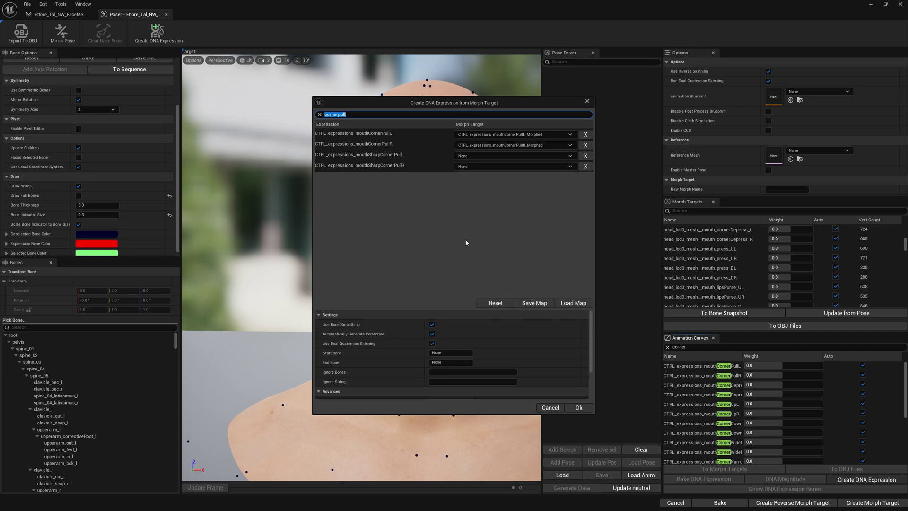
# Examine the DNA expression's smoothing, corrective, skinning, bone filter and advanced iteration settings, moving the dialog aside briefly to view the head
pyautogui.scroll(-2, 378, 363)
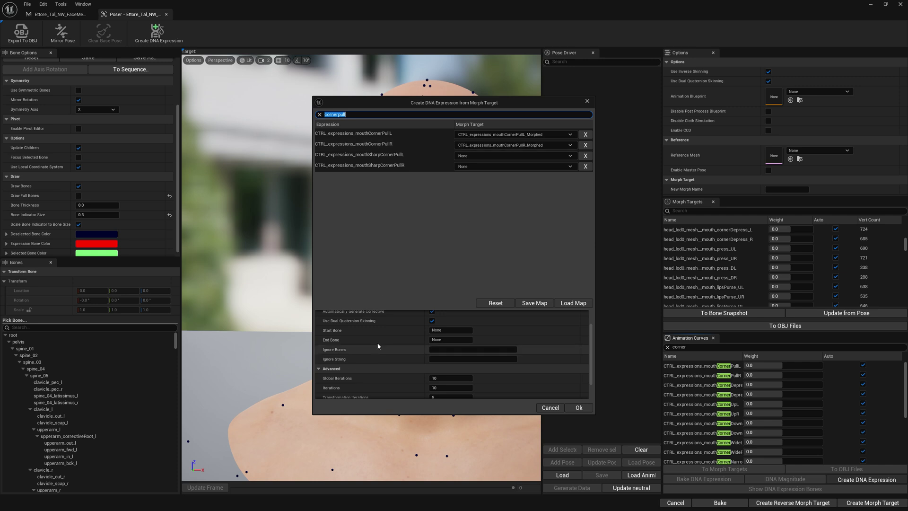
pyautogui.scroll(2, 361, 331)
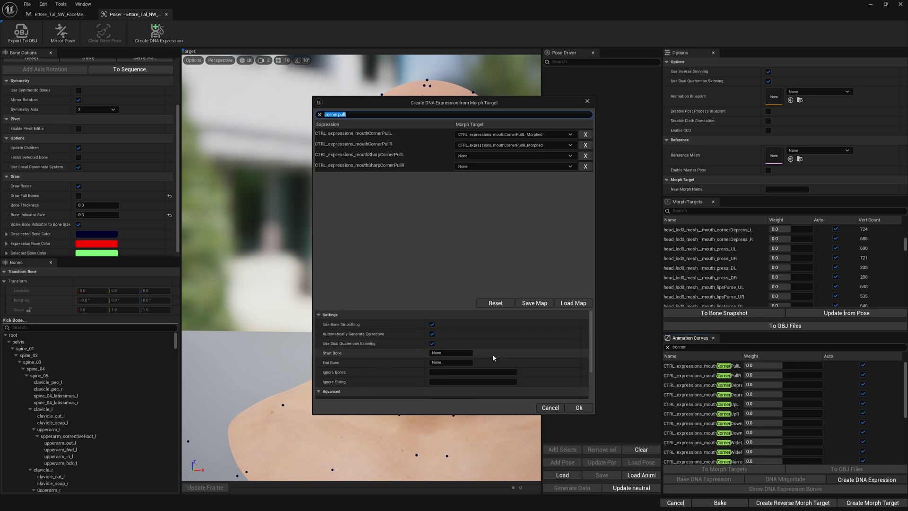
pyautogui.scroll(-4, 401, 352)
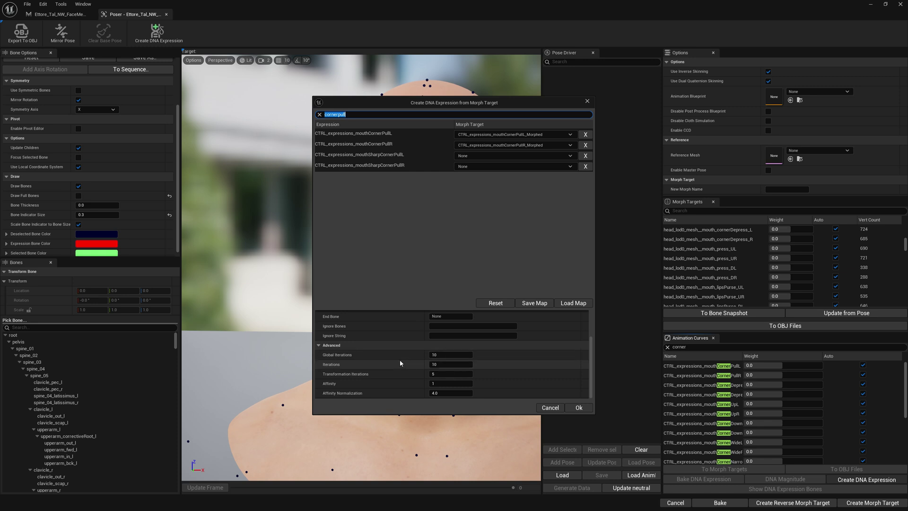
pyautogui.scroll(3, 383, 351)
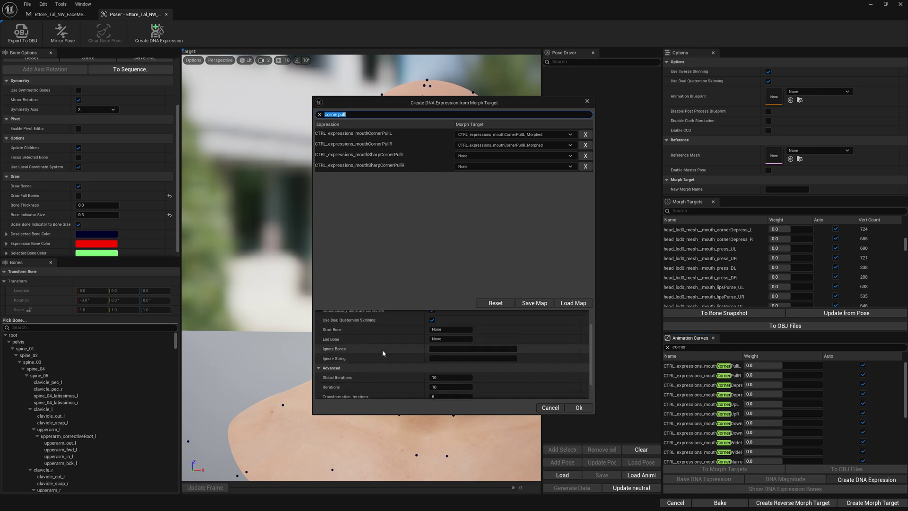
pyautogui.scroll(-3, 382, 350)
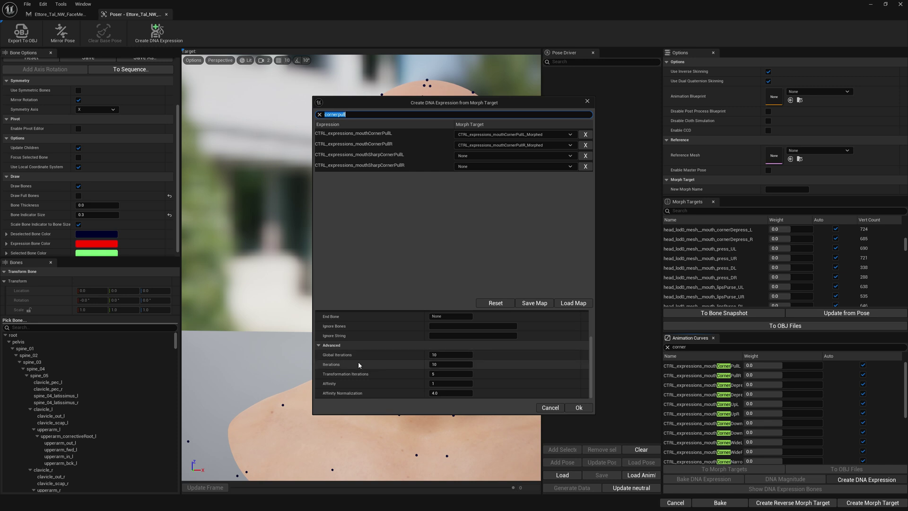
pyautogui.scroll(1, 369, 377)
pyautogui.scroll(-1, 369, 378)
pyautogui.scroll(2, 361, 370)
pyautogui.scroll(-2, 362, 370)
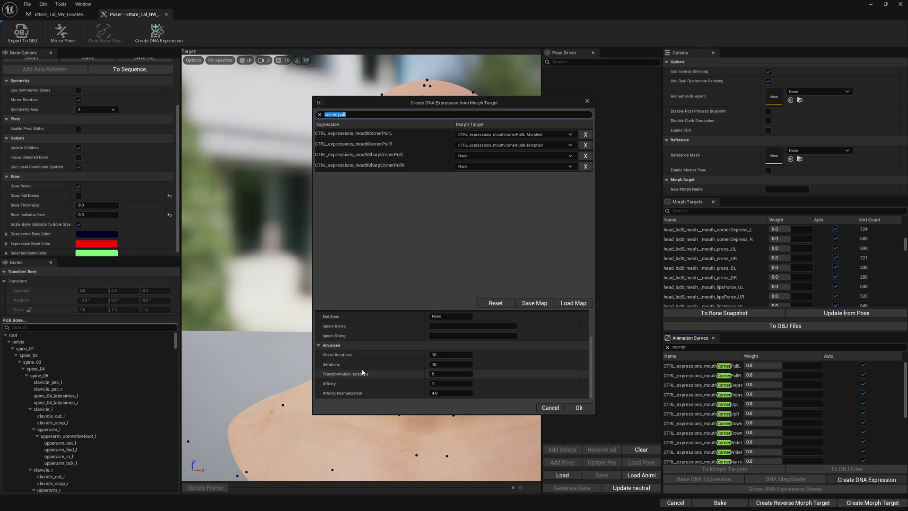
pyautogui.scroll(2, 373, 372)
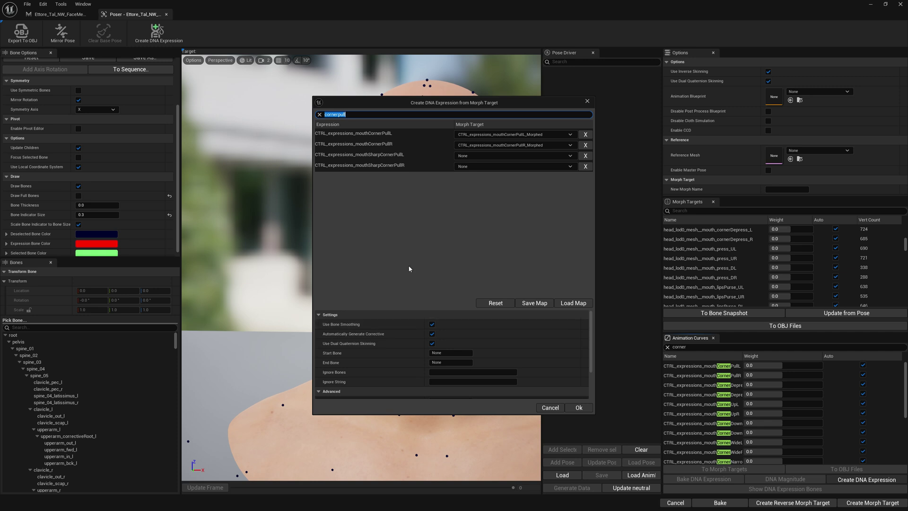
pyautogui.moveTo(449, 104); pyautogui.dragTo(677, 128)
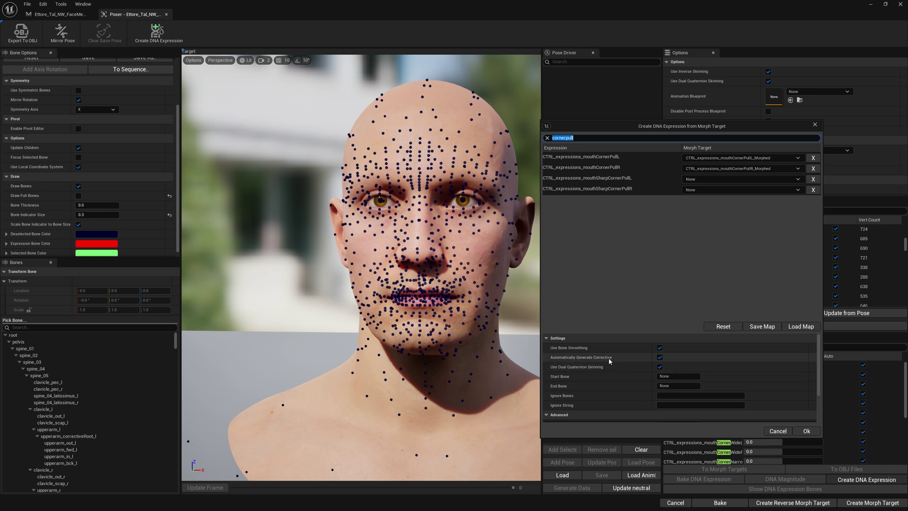
pyautogui.moveTo(690, 130); pyautogui.dragTo(474, 152)
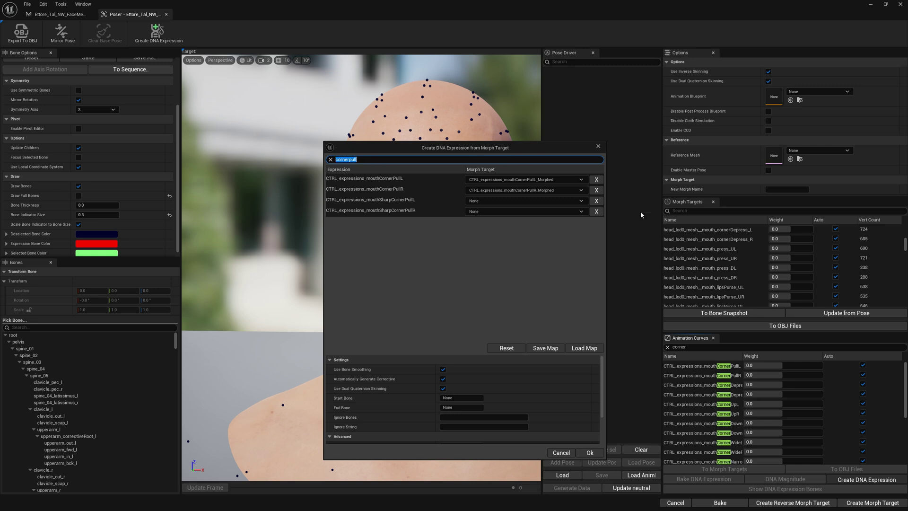
# Dismiss the DNA expression setup and examine which bones and morph target belong to the mouthCornerPullL curve
pyautogui.click(598, 146)
pyautogui.click(716, 369)
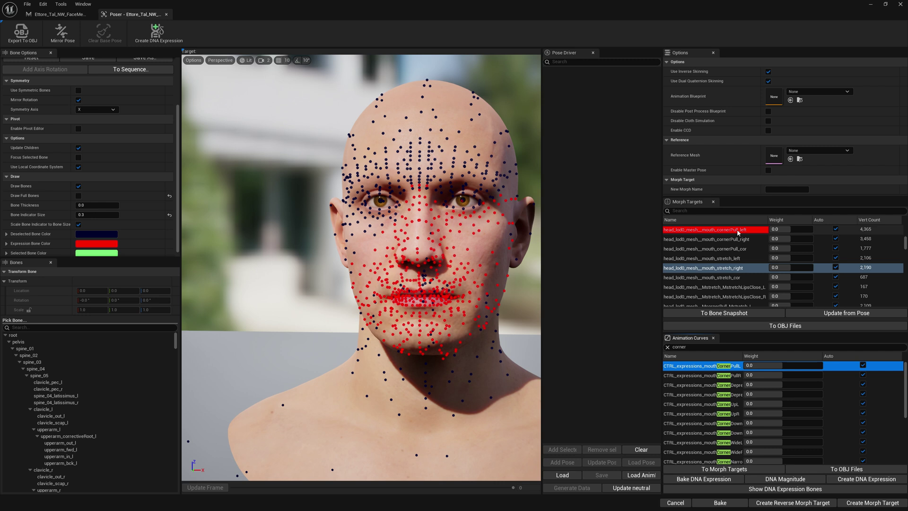
pyautogui.click(738, 231)
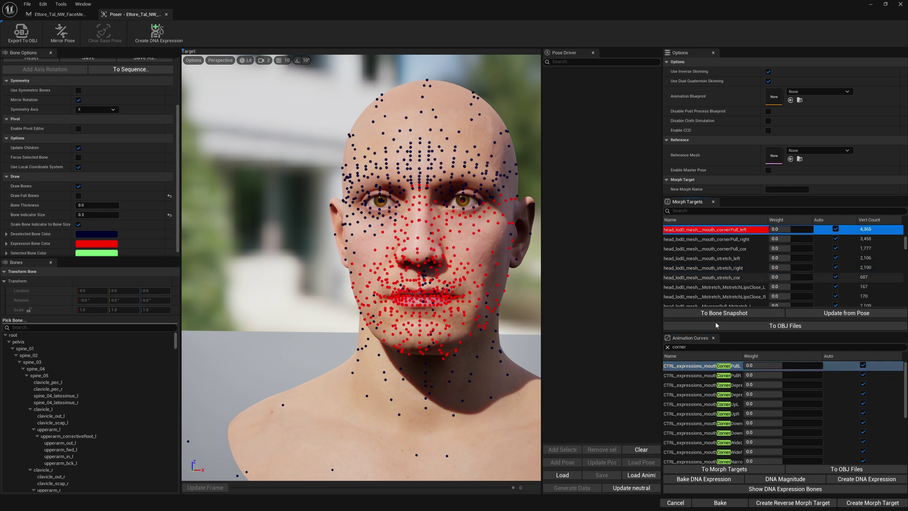
pyautogui.click(713, 367)
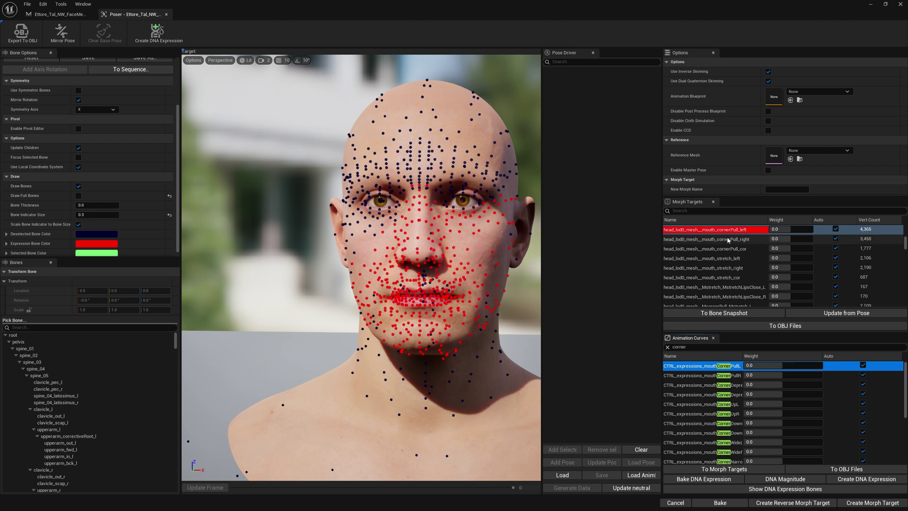
# Start a DNA expression from morph targets, filter by "cornerpul" and map mouthCornerPullL to CTRL_expressions_mouthCornerPullL_Morphed
pyautogui.click(867, 479)
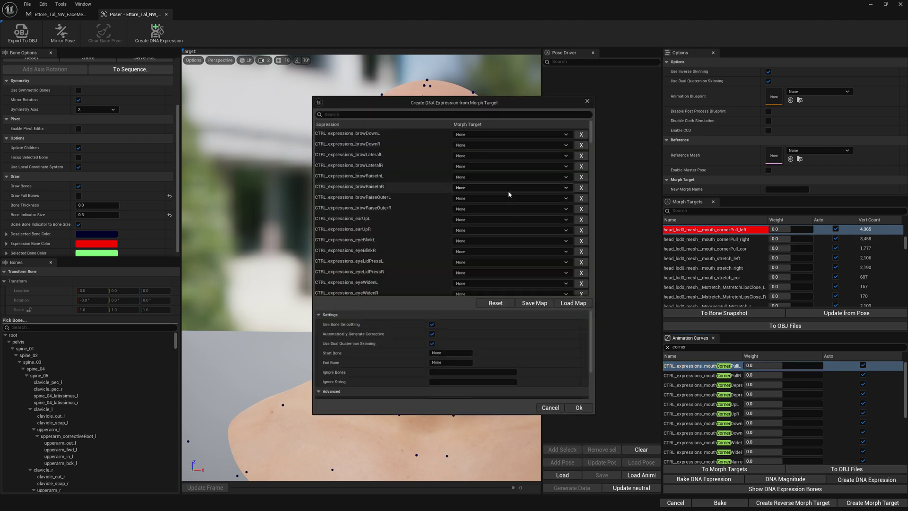
pyautogui.write('cornerpul')
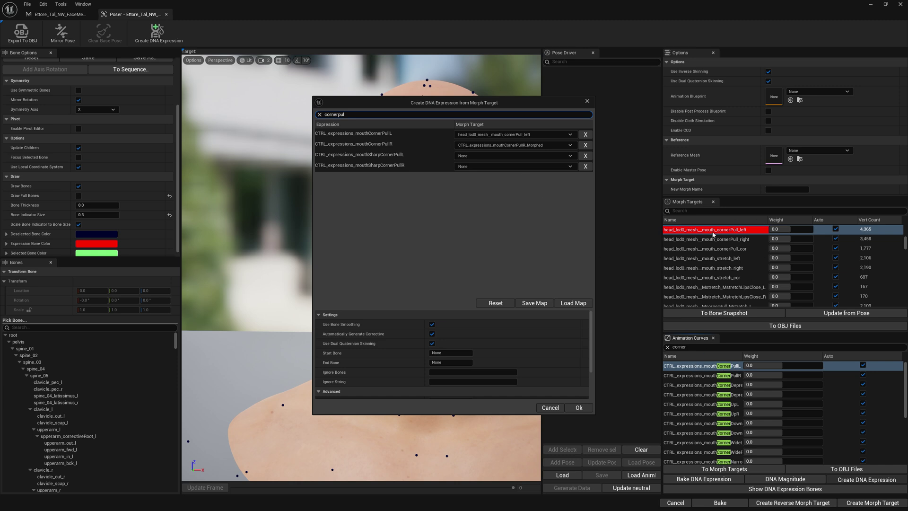
pyautogui.click(586, 134)
pyautogui.click(552, 136)
pyautogui.moveTo(577, 158); pyautogui.dragTo(576, 235)
pyautogui.click(576, 235)
pyautogui.click(562, 136)
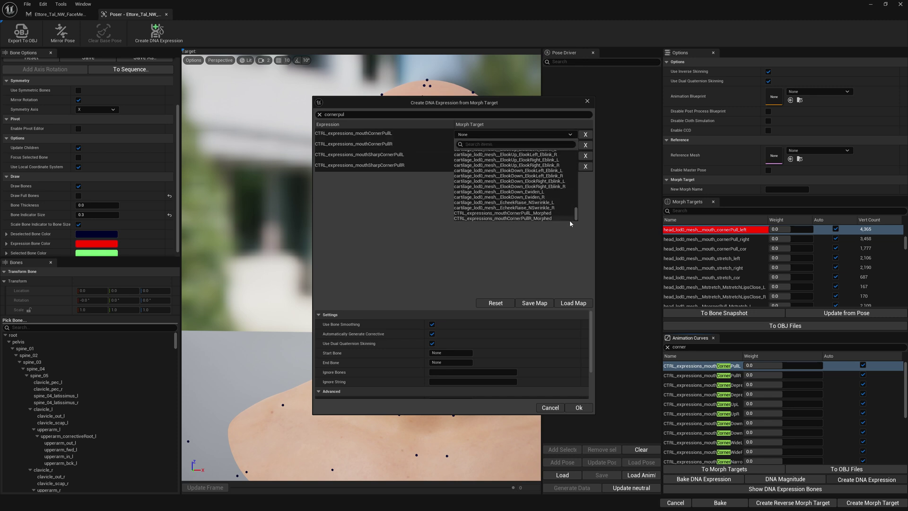
pyautogui.click(528, 213)
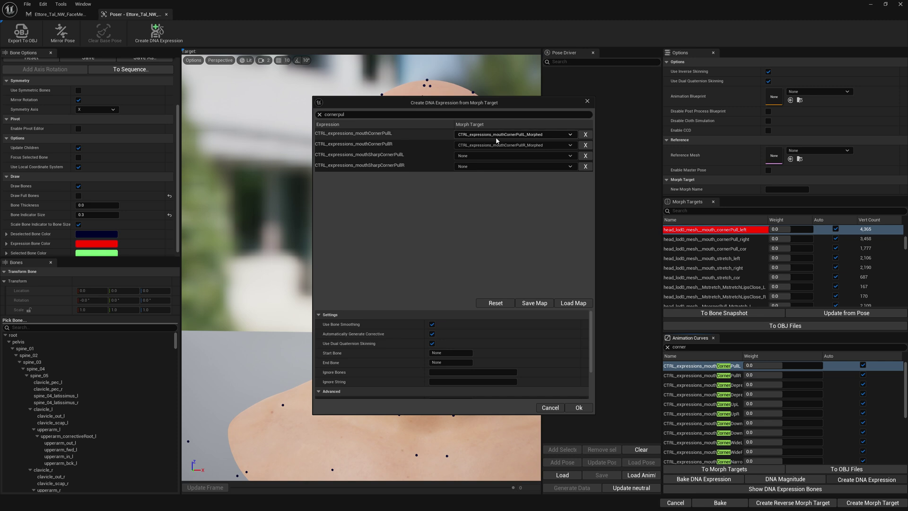
# Check the mouthCornerPullL and mouthCornerPullR mappings and advanced settings, and generate the DNA expressions from the morphed targets
pyautogui.click(380, 143)
pyautogui.click(386, 135)
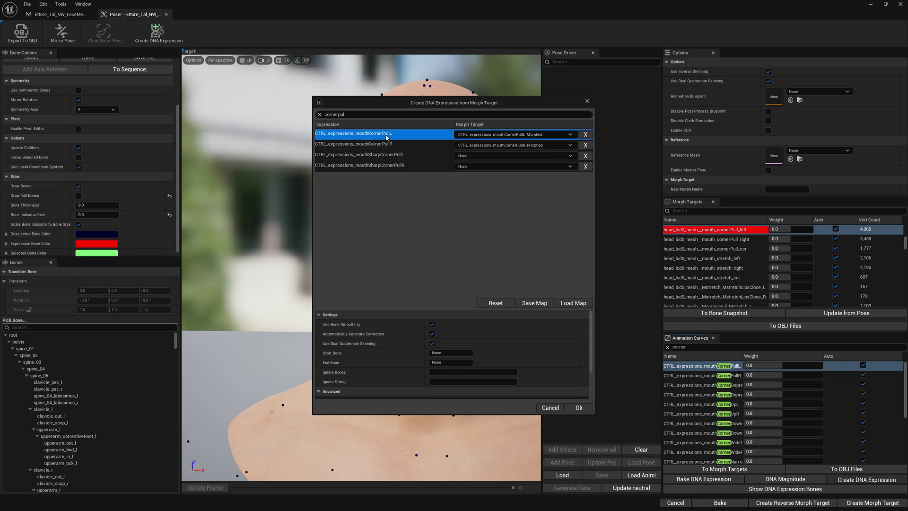
pyautogui.click(380, 143)
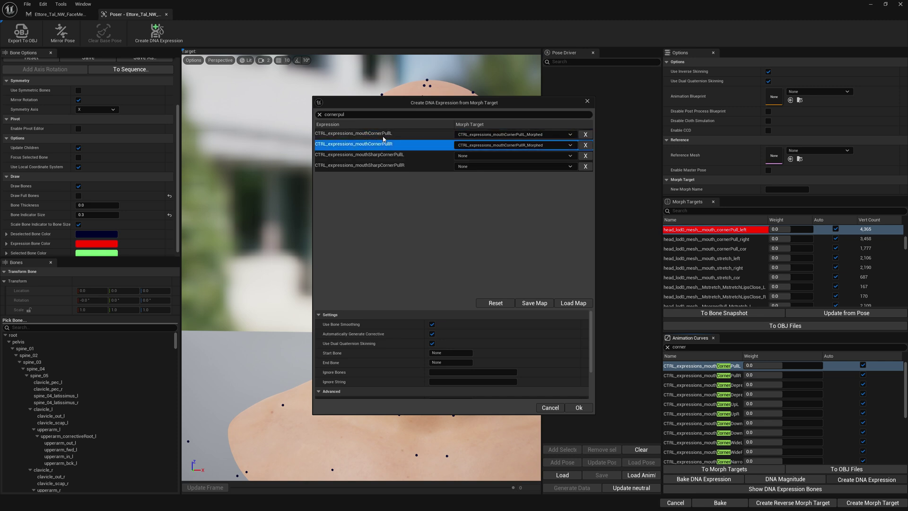
pyautogui.click(383, 136)
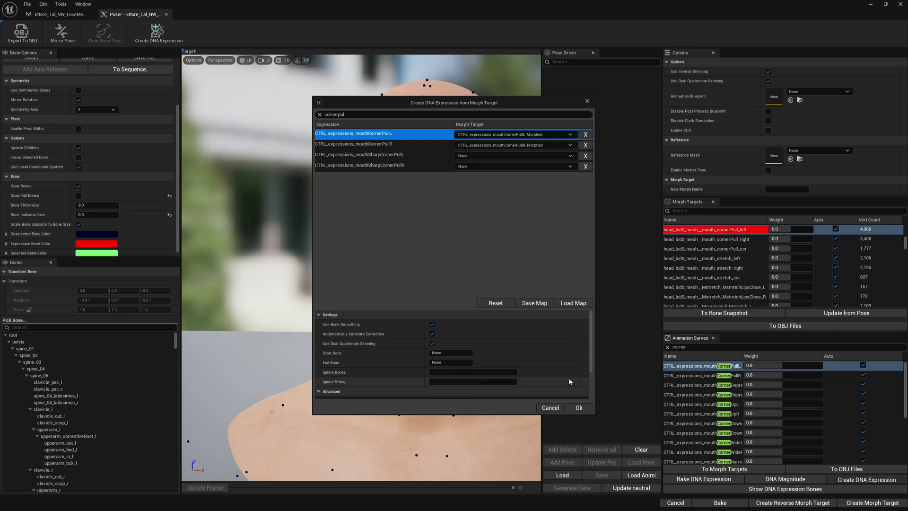
pyautogui.scroll(-2, 572, 370)
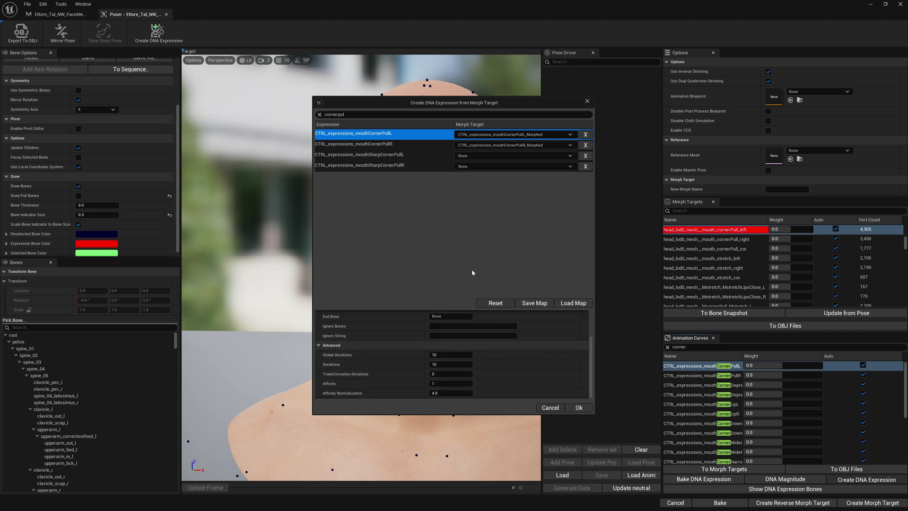
pyautogui.click(579, 408)
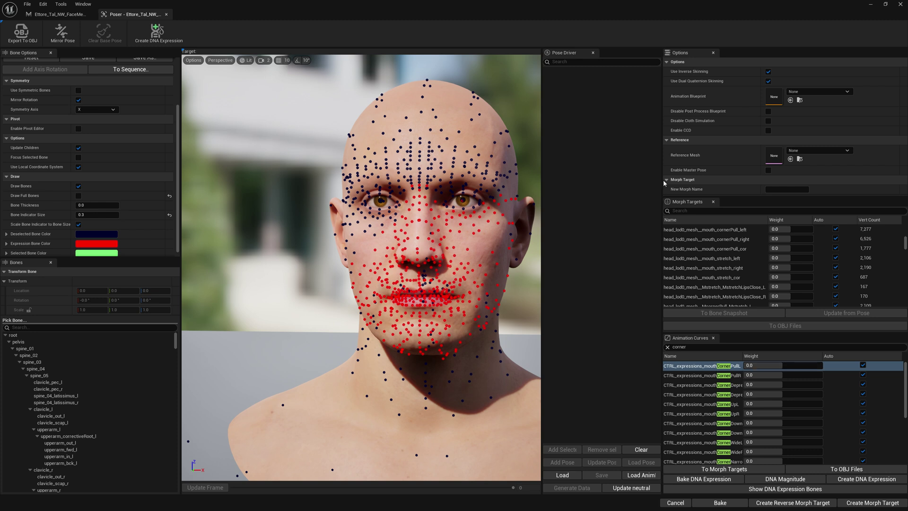
# Set the mouthCornerPullL curve's weight to 1.0 and inspect the bone-based smile up close from an angle
pyautogui.moveTo(662, 184); pyautogui.dragTo(670, 184)
pyautogui.moveTo(778, 363); pyautogui.dragTo(825, 365)
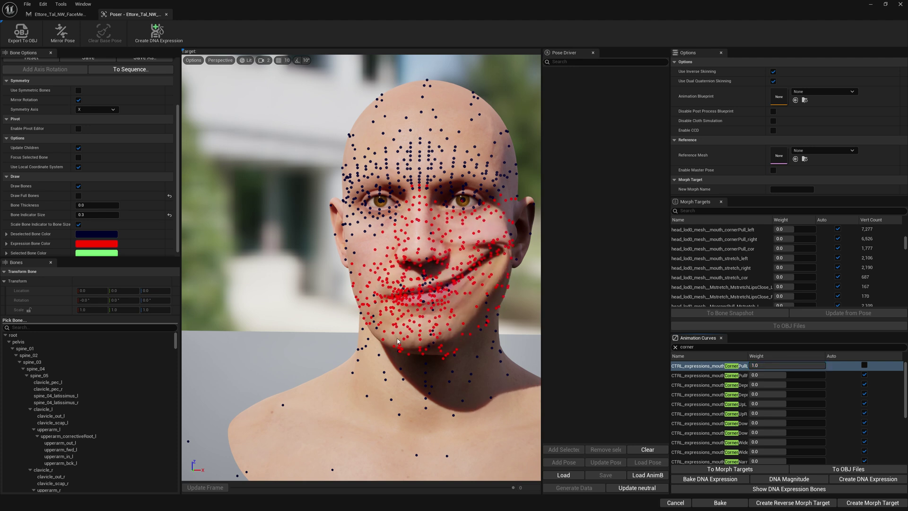
pyautogui.keyDown('alt'); pyautogui.moveTo(399, 340); pyautogui.dragTo(350, 341); pyautogui.keyUp('alt')
pyautogui.keyDown('alt'); pyautogui.moveTo(350, 341); pyautogui.dragTo(404, 341, button='right'); pyautogui.keyUp('alt')
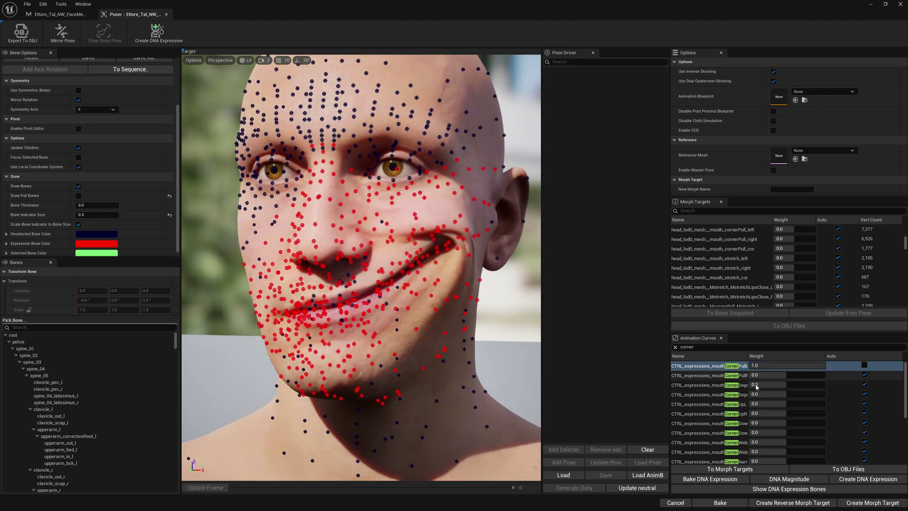
pyautogui.moveTo(824, 365)
pyautogui.mouseDown()
pyautogui.moveTo(809, 365)
pyautogui.moveTo(826, 365)
pyautogui.mouseUp()
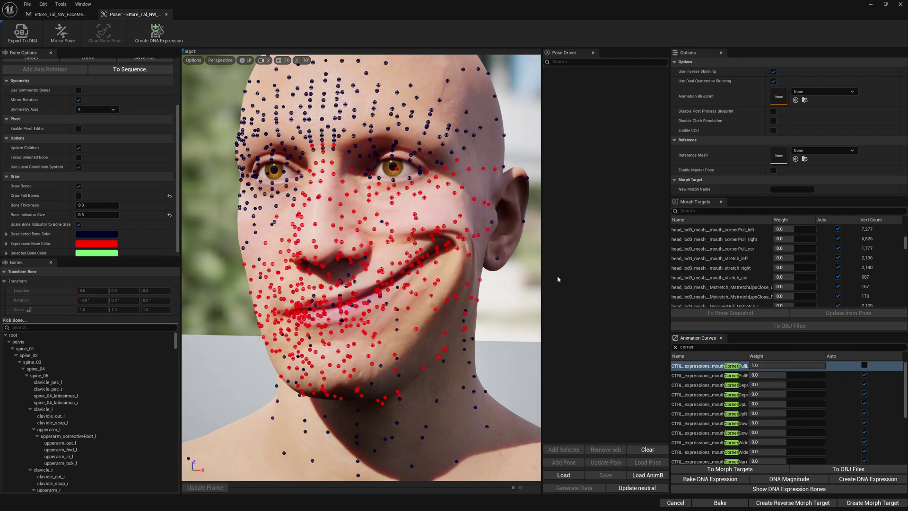
# Compare the mouthCornerPullL curve with CTRL_expressions_mouthCornerPullL_Morphed by applying each alone at weight 1.0, ending on the curve
pyautogui.click(866, 364)
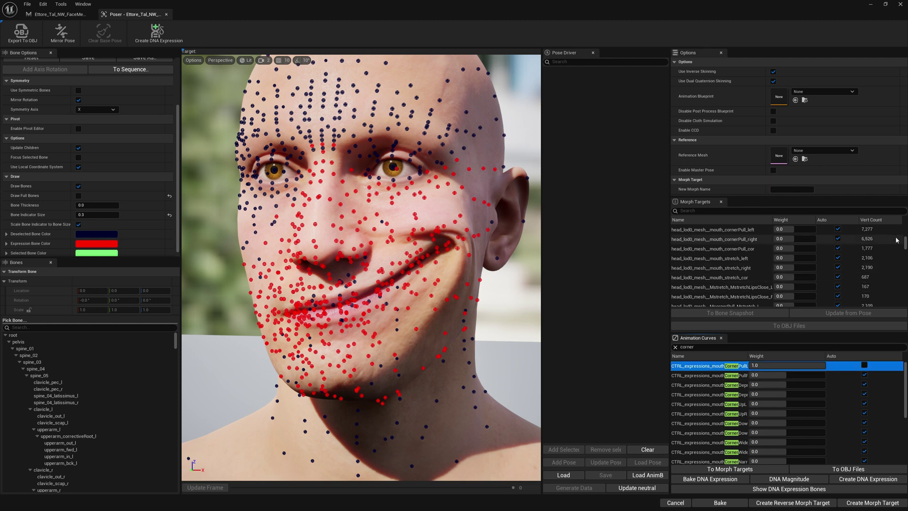
pyautogui.moveTo(904, 243); pyautogui.dragTo(905, 318)
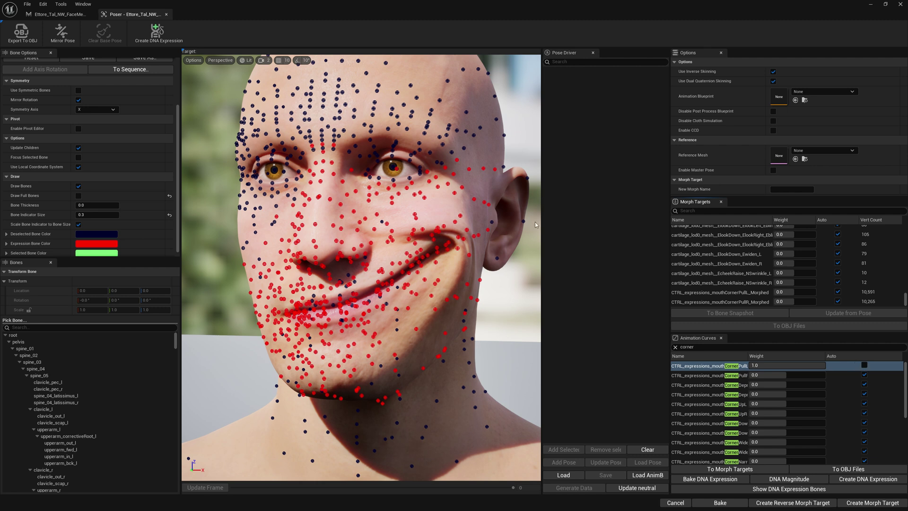
pyautogui.click(864, 366)
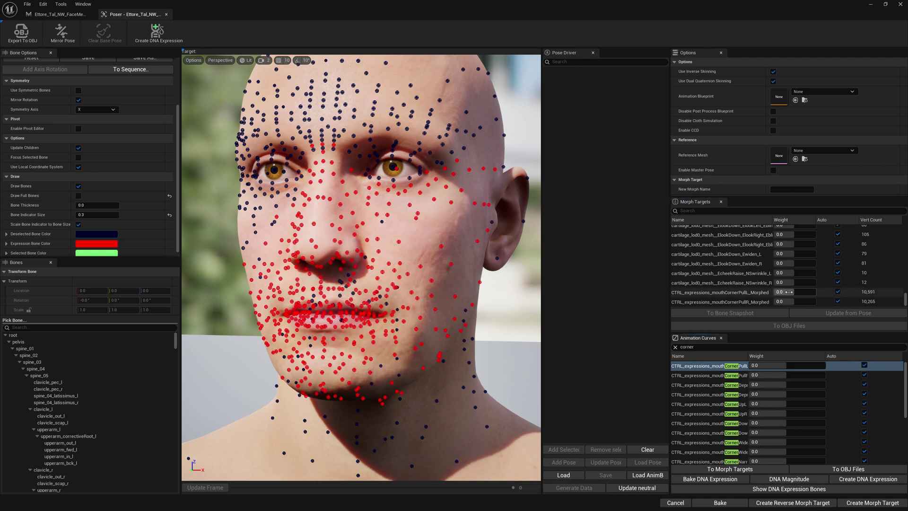
pyautogui.moveTo(788, 292); pyautogui.dragTo(814, 291)
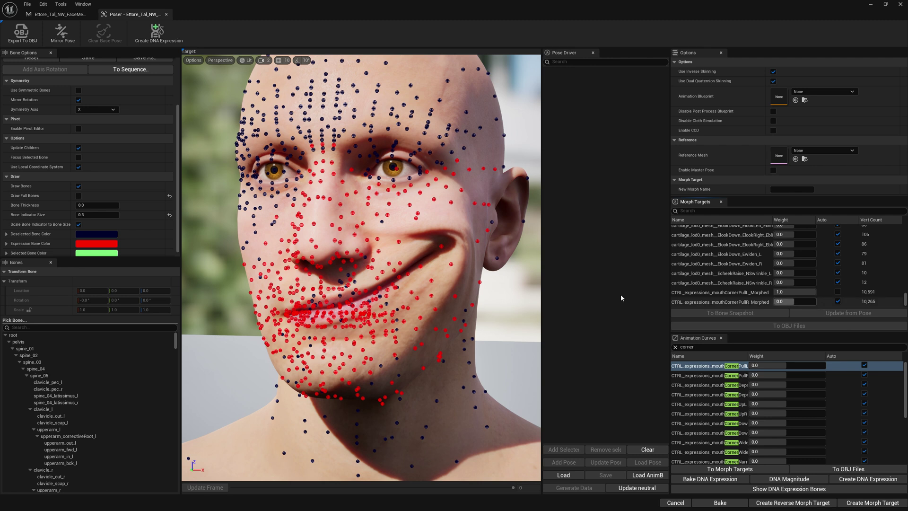
pyautogui.click(837, 291)
pyautogui.moveTo(776, 365); pyautogui.dragTo(810, 368)
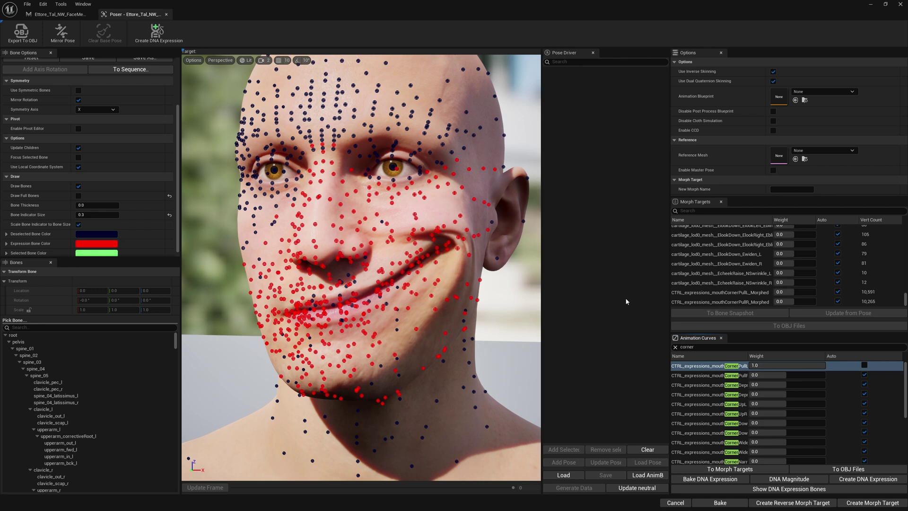
# Look up the morph target linked to the mouthCornerPullL curve, and set the mouthCornerPullR curve's weight to 1.0
pyautogui.keyDown('alt'); pyautogui.moveTo(532, 302); pyautogui.dragTo(574, 310); pyautogui.keyUp('alt')
pyautogui.moveTo(472, 303); pyautogui.dragTo(452, 231)
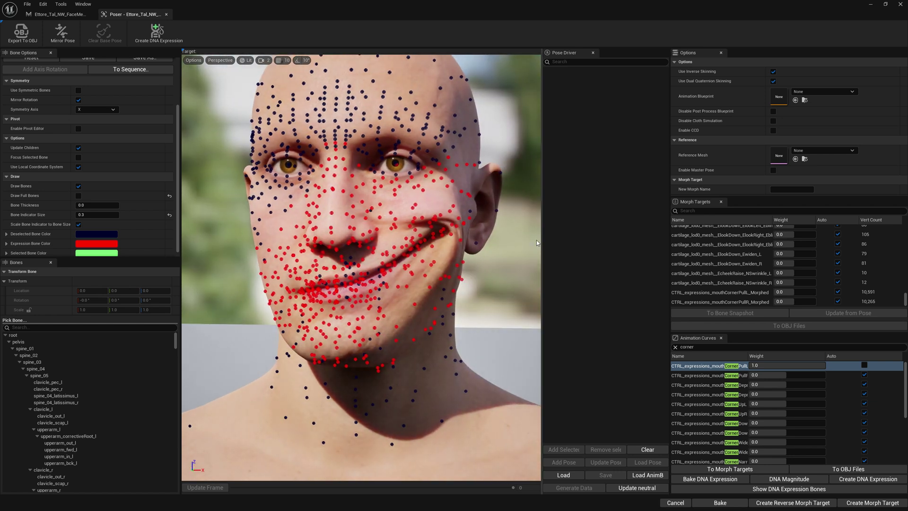
pyautogui.moveTo(904, 299); pyautogui.dragTo(901, 214)
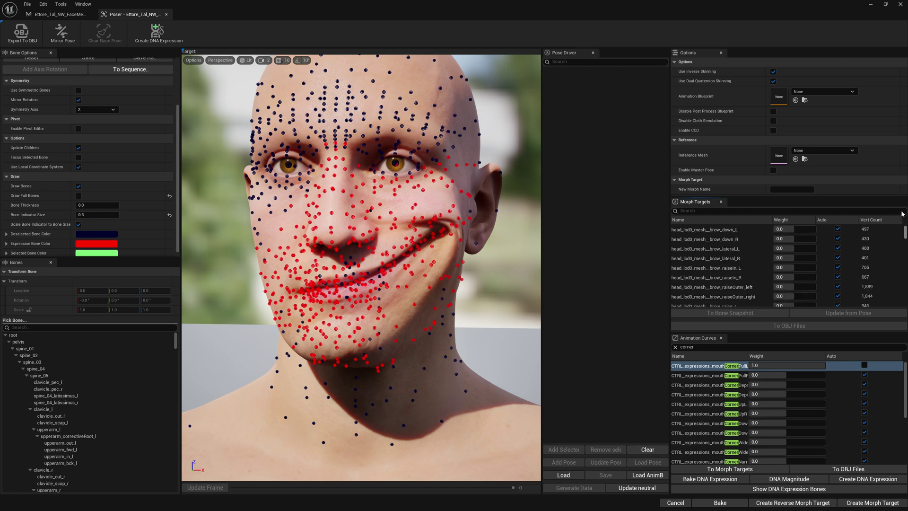
pyautogui.click(732, 366)
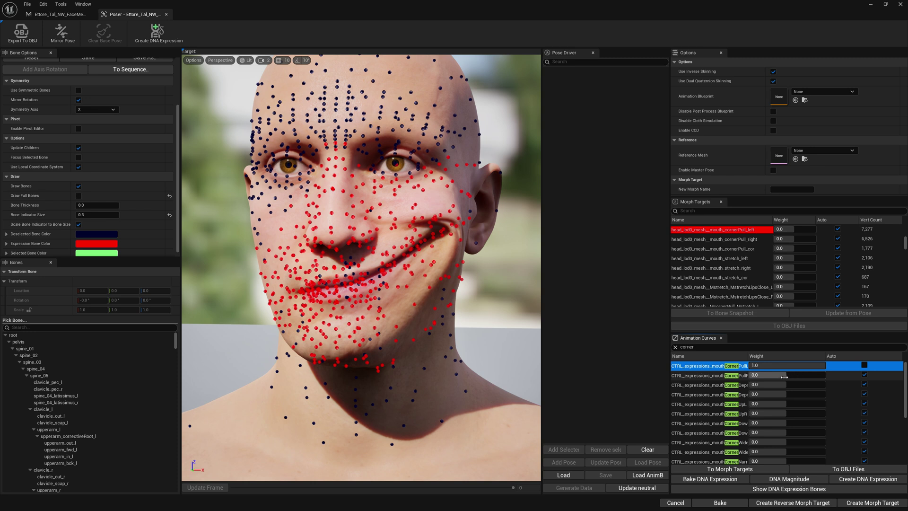
pyautogui.moveTo(782, 376); pyautogui.dragTo(809, 376)
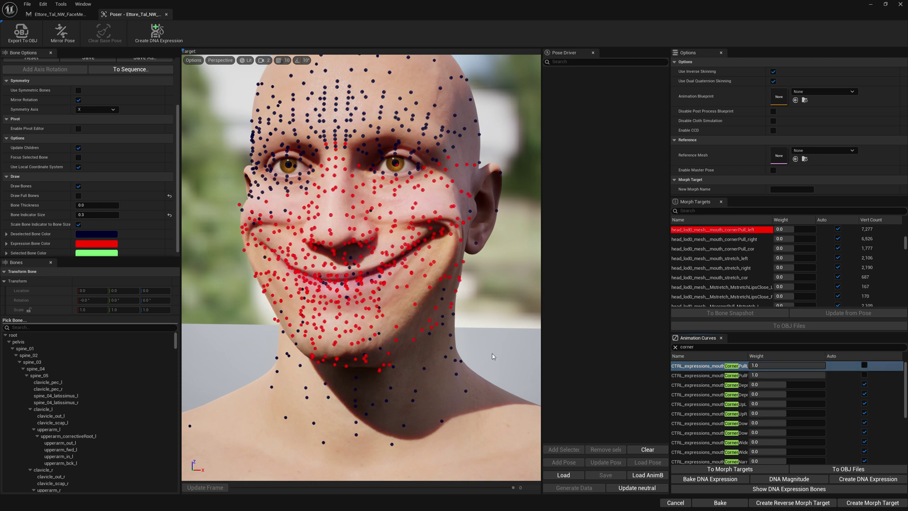
# Close the Pose Driver and frame the whole head from the front to inspect the full smile
pyautogui.keyDown('alt'); pyautogui.moveTo(361, 268); pyautogui.dragTo(414, 271); pyautogui.keyUp('alt')
pyautogui.click(592, 52)
pyautogui.scroll(-2, 420, 267)
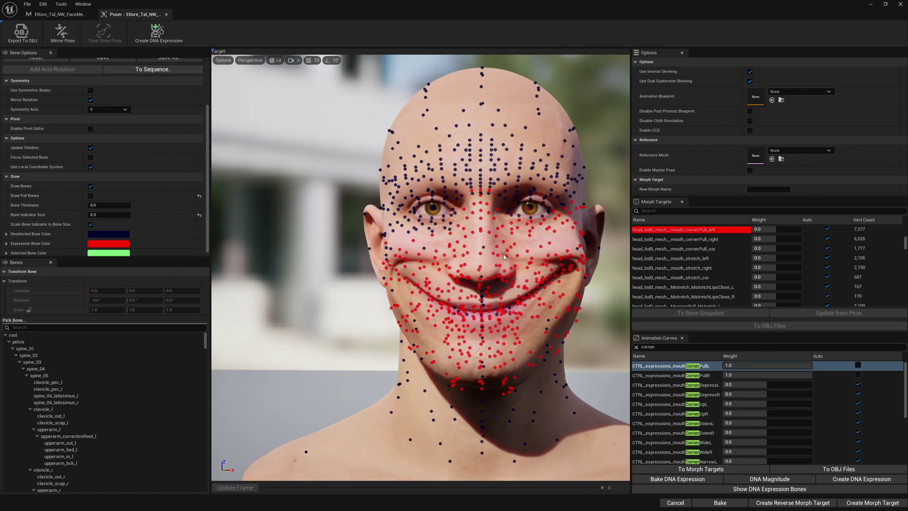
pyautogui.scroll(-2, 480, 273)
pyautogui.moveTo(480, 274); pyautogui.dragTo(492, 278, button='right')
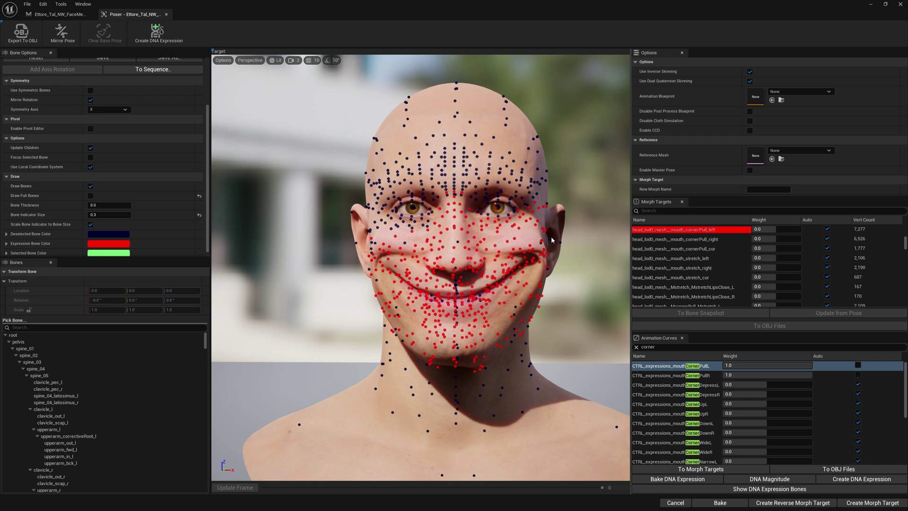
pyautogui.moveTo(550, 284)
pyautogui.mouseDown(button='right')
pyautogui.moveTo(551, 296)
pyautogui.moveTo(472, 296)
pyautogui.moveTo(548, 292)
pyautogui.moveTo(552, 277)
pyautogui.moveTo(556, 300)
pyautogui.mouseUp(button='right')
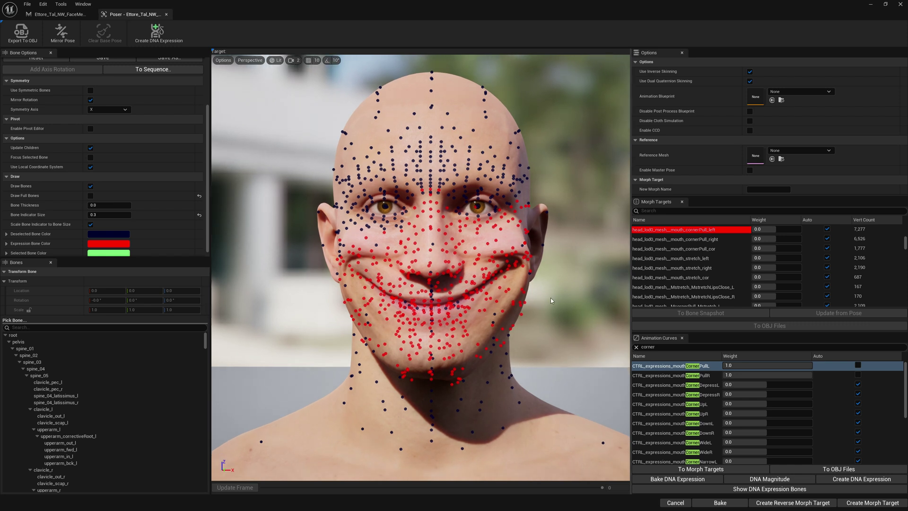